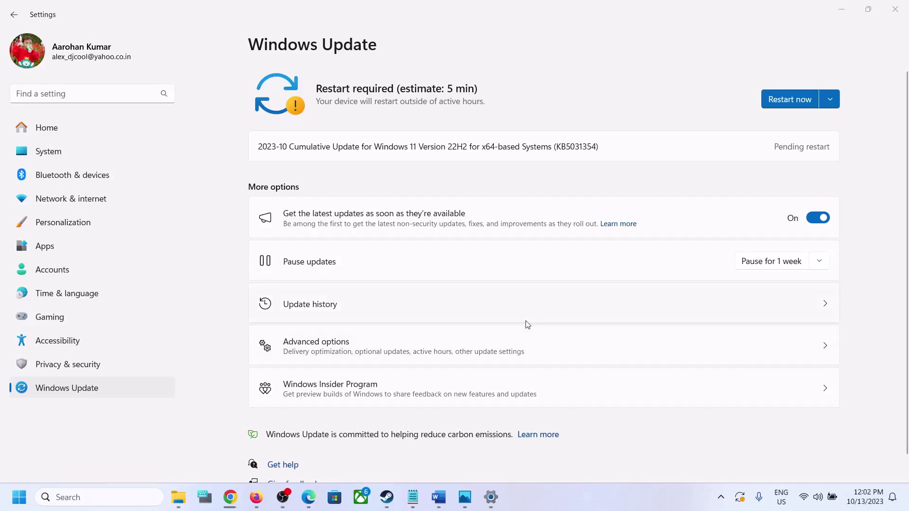
Review the pending KB5031354 update, the KB5031323 entry in the update history, and error code 0x800f081f in the Word document
{"action": "left_click_drag", "start_coordinate": [558, 146], "coordinate": [598, 147]}
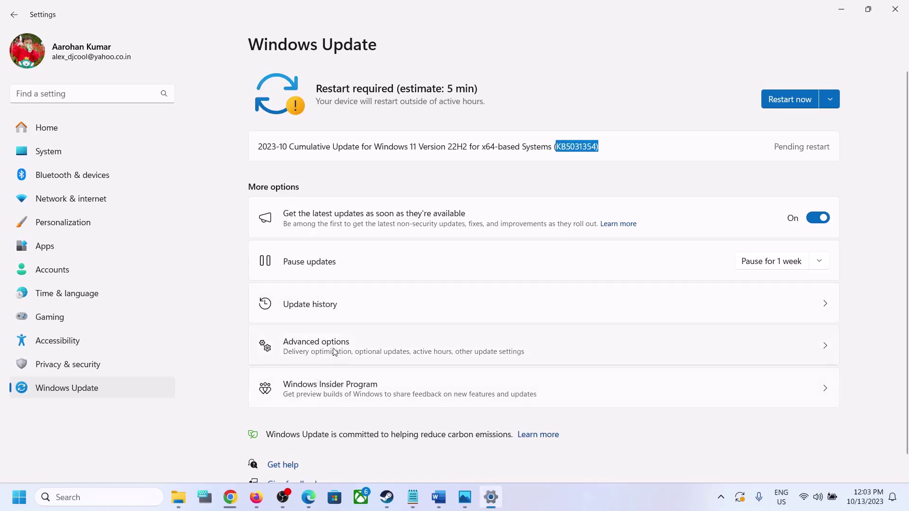
{"action": "left_click", "coordinate": [319, 312]}
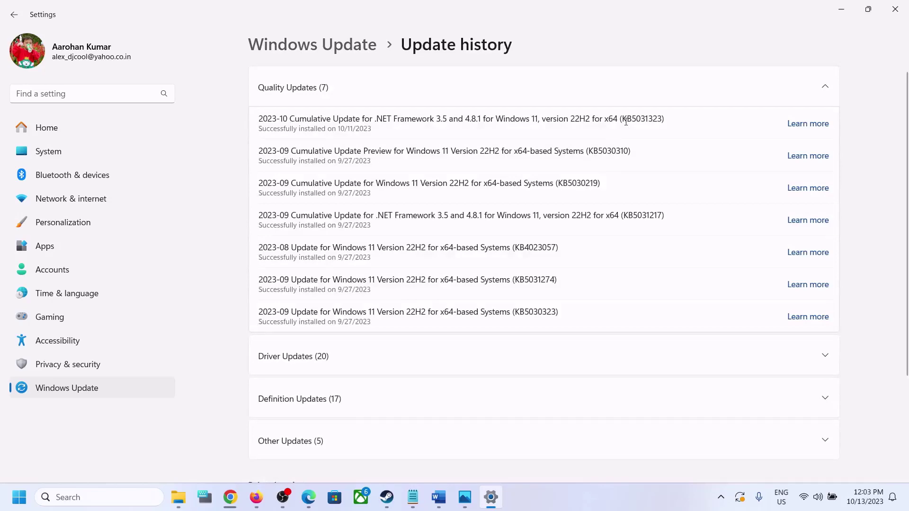
{"action": "left_click_drag", "start_coordinate": [621, 119], "coordinate": [649, 118]}
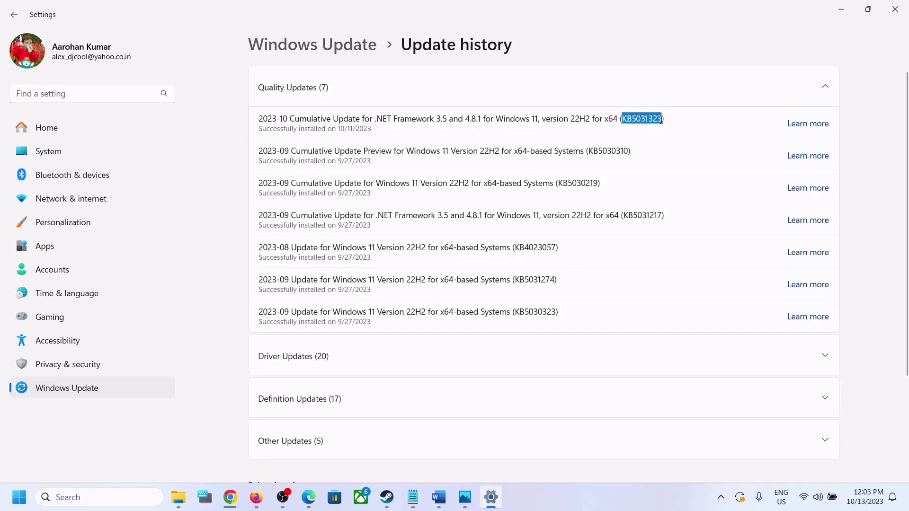
{"action": "left_click", "coordinate": [439, 497]}
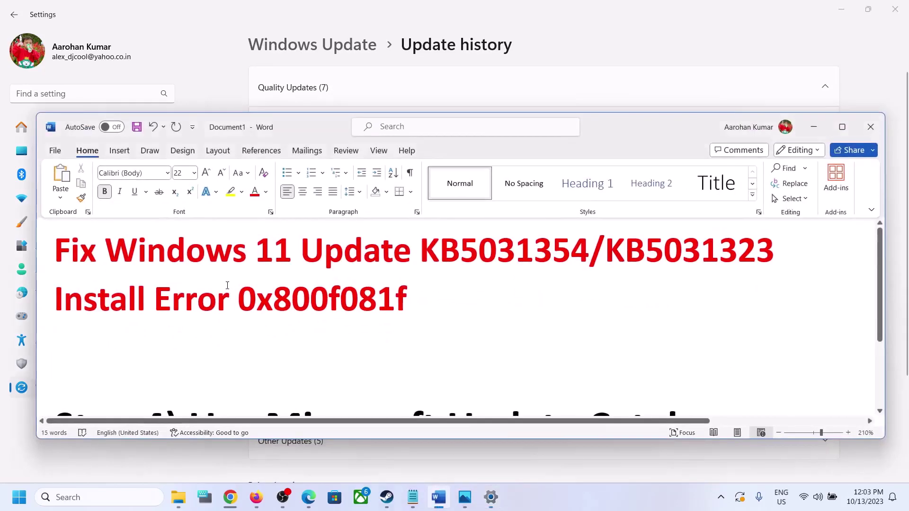
{"action": "left_click_drag", "start_coordinate": [239, 296], "coordinate": [412, 296]}
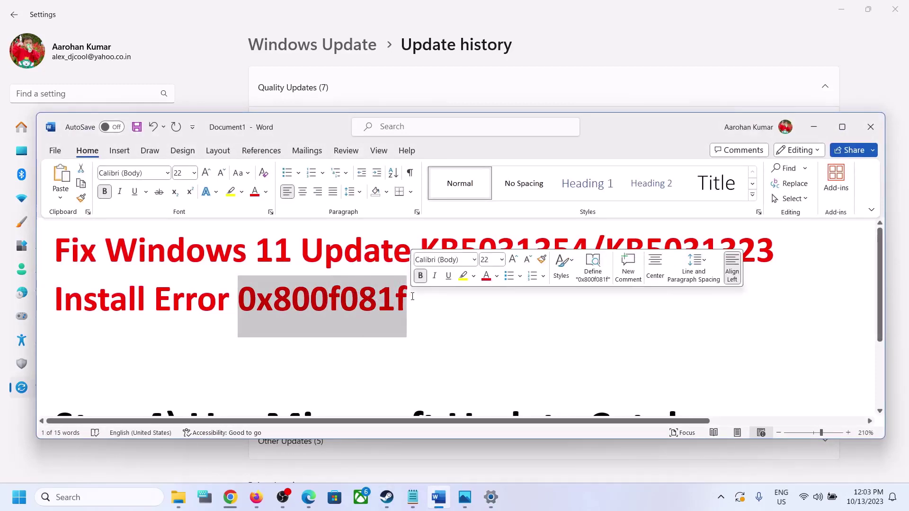
{"action": "left_click", "coordinate": [597, 508]}
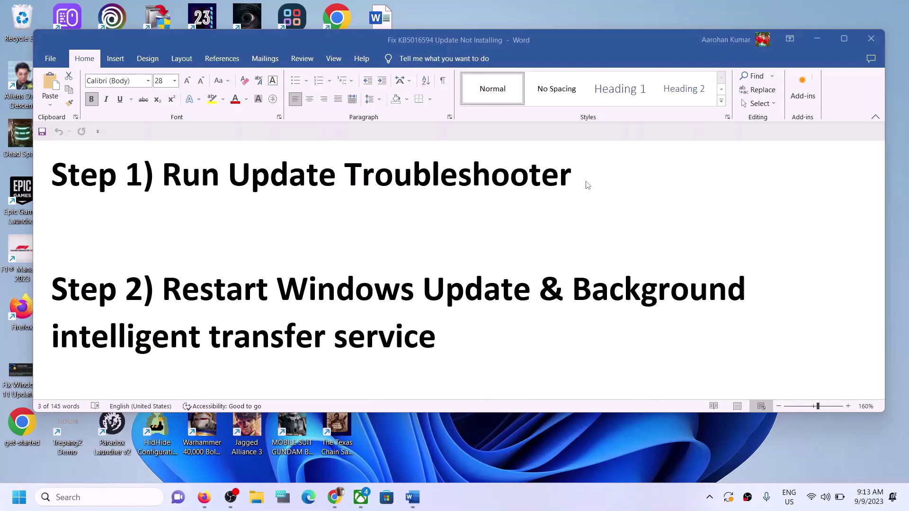
Run the Windows Update troubleshooter from the other troubleshooters in the System settings
{"action": "left_click", "coordinate": [19, 497]}
{"action": "left_click", "coordinate": [168, 201]}
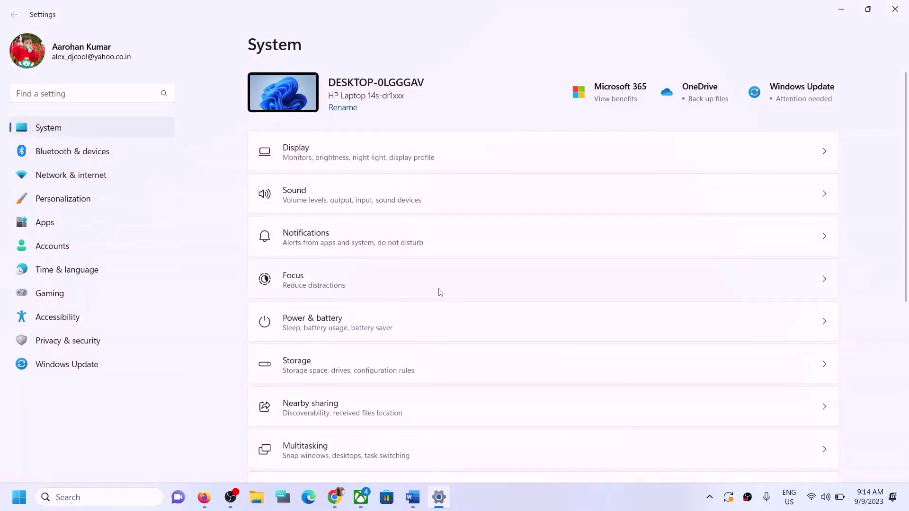
{"action": "scroll", "coordinate": [441, 298], "scroll_direction": "down", "scroll_amount": 5}
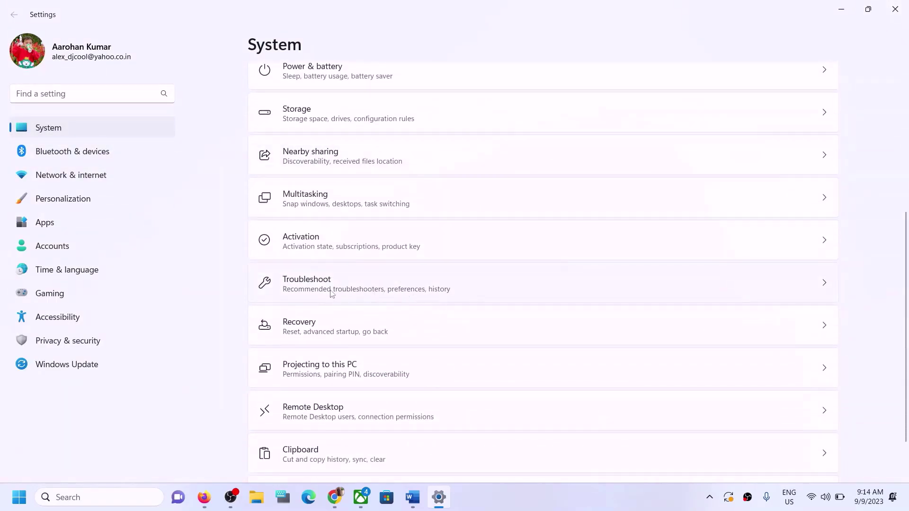
{"action": "left_click", "coordinate": [331, 294]}
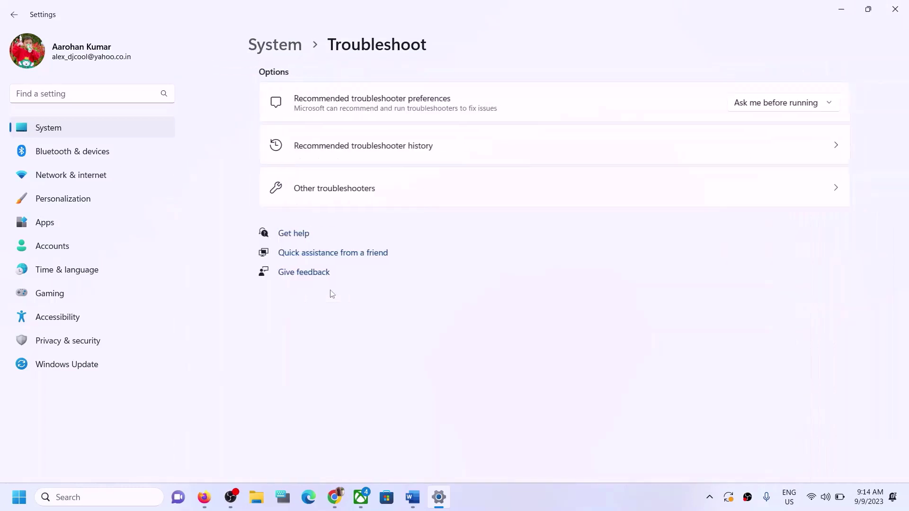
{"action": "left_click", "coordinate": [388, 190]}
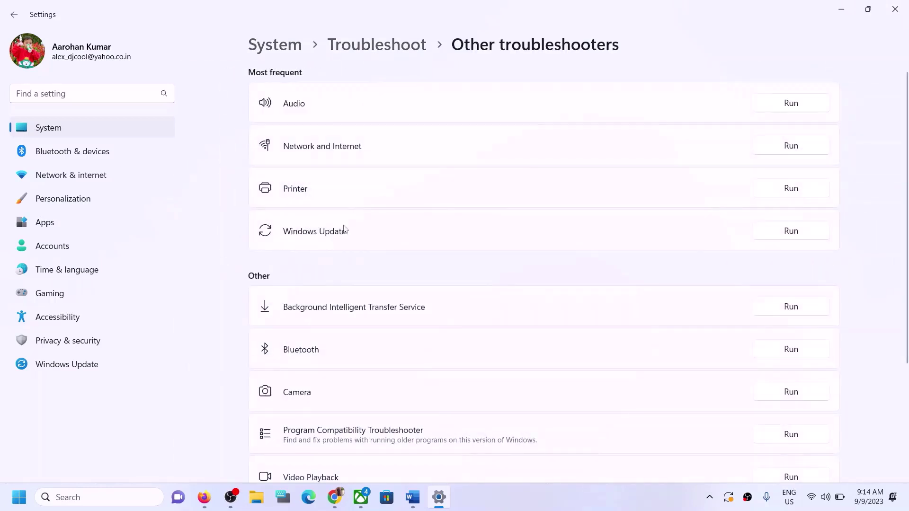
{"action": "left_click", "coordinate": [799, 233]}
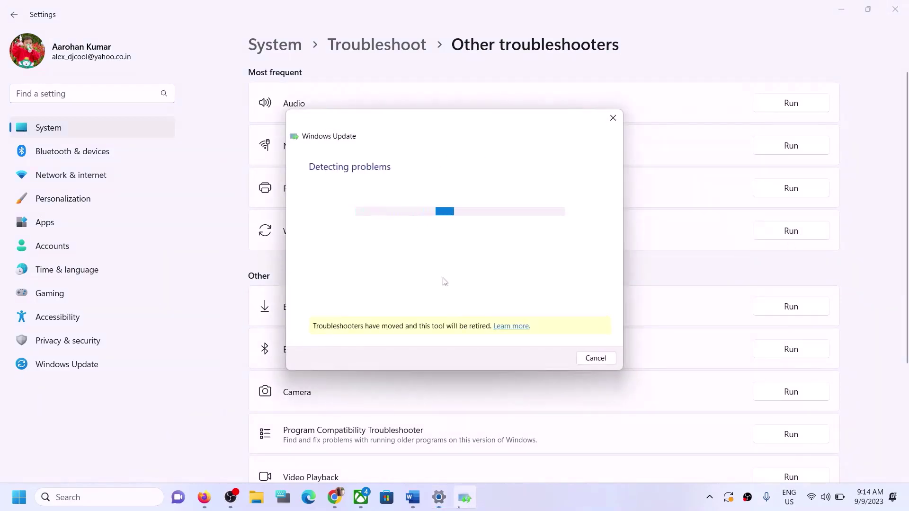
{"action": "left_click", "coordinate": [19, 497]}
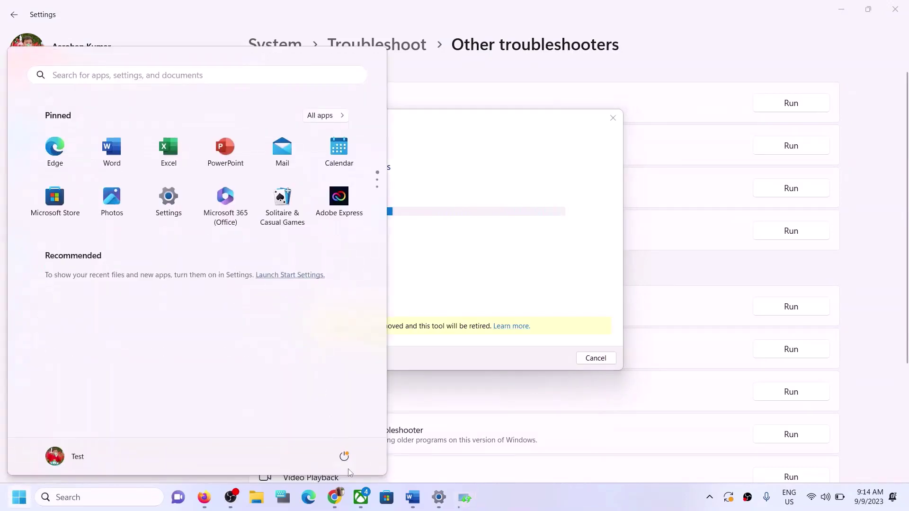
{"action": "left_click", "coordinate": [344, 456]}
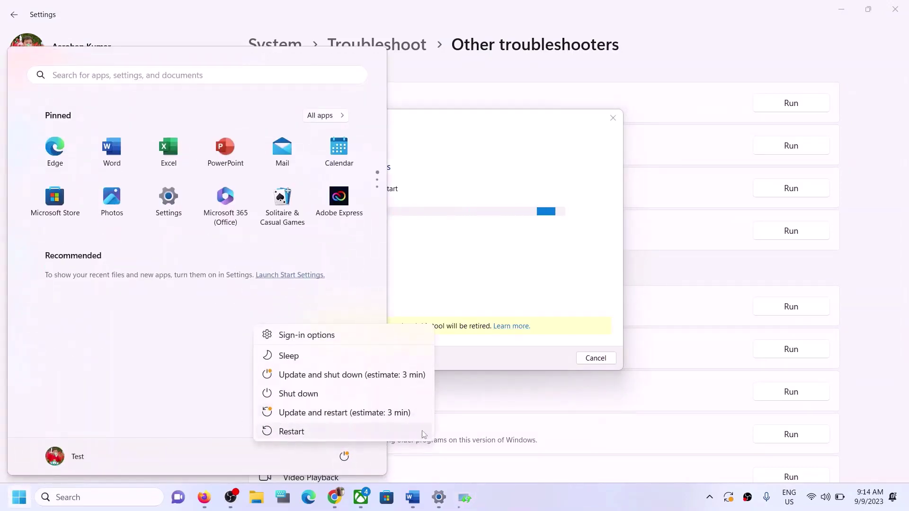
{"action": "left_click", "coordinate": [871, 275]}
{"action": "left_click", "coordinate": [871, 275]}
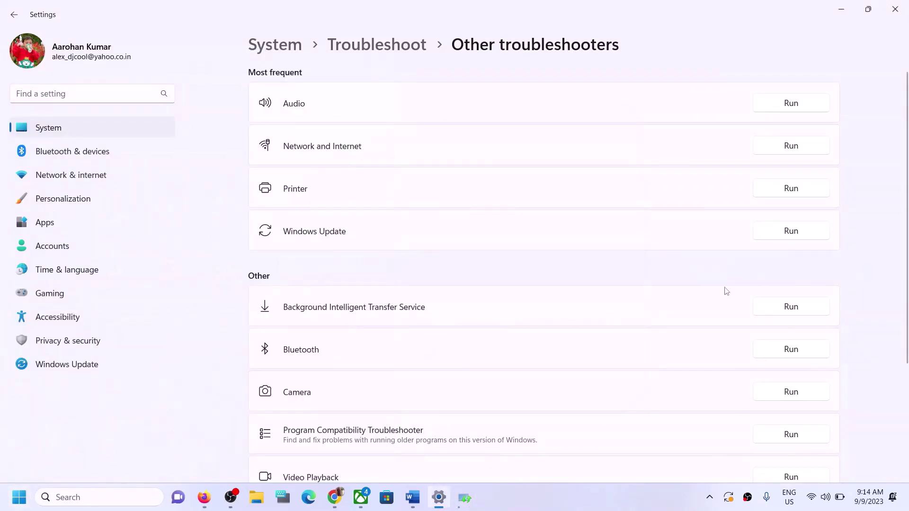
Highlight the step 2 instruction in the Word notes and open the Services app
{"action": "left_click", "coordinate": [416, 498]}
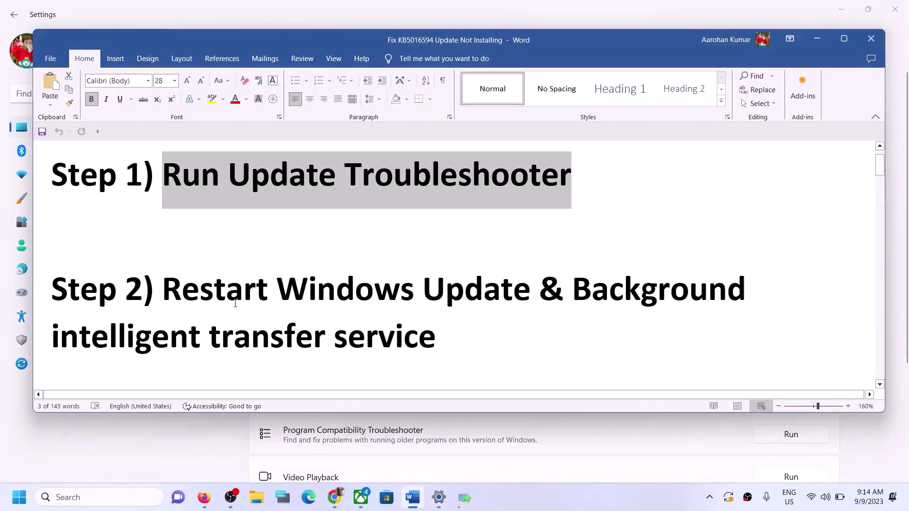
{"action": "left_click_drag", "start_coordinate": [232, 299], "coordinate": [436, 341]}
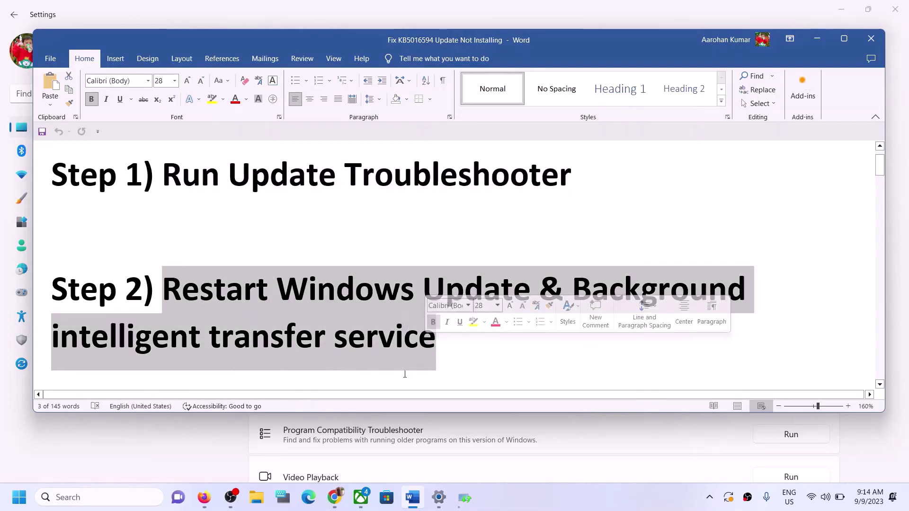
{"action": "left_click", "coordinate": [150, 503]}
{"action": "type", "text": "erv"}
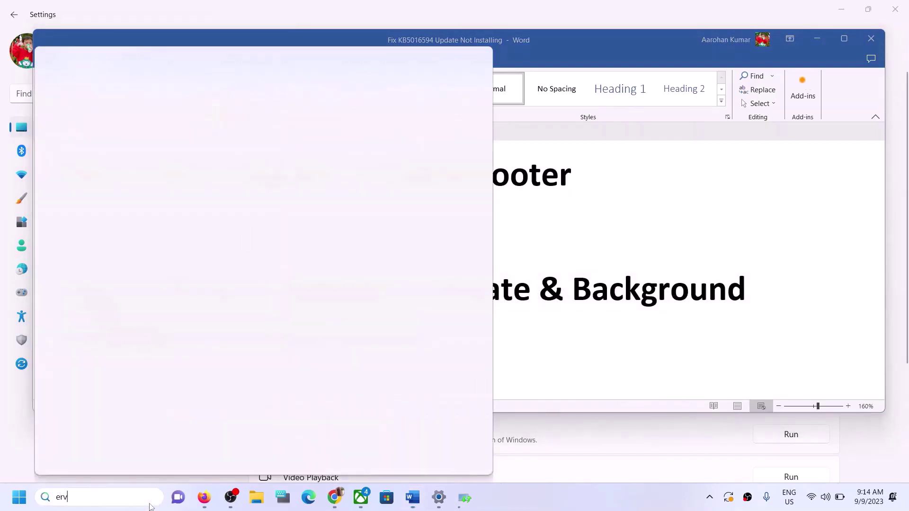
{"action": "type", "text": "ices"}
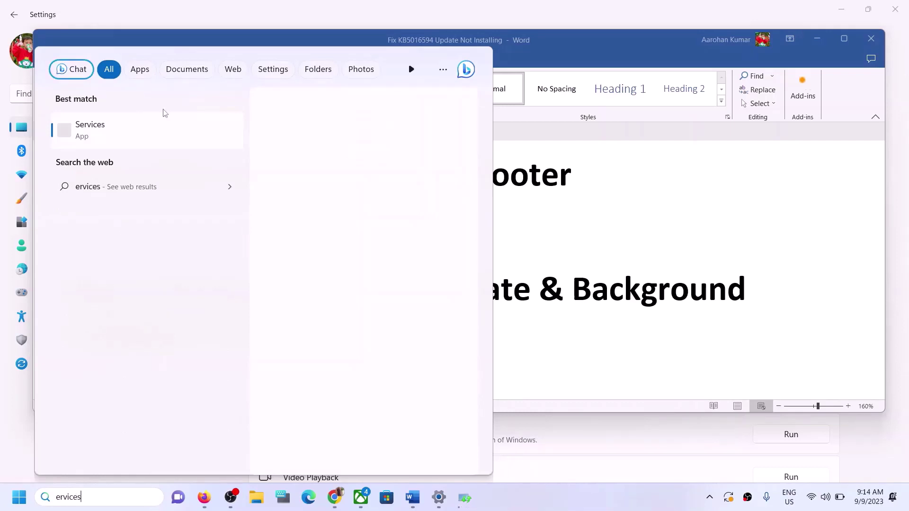
{"action": "left_click", "coordinate": [881, 219]}
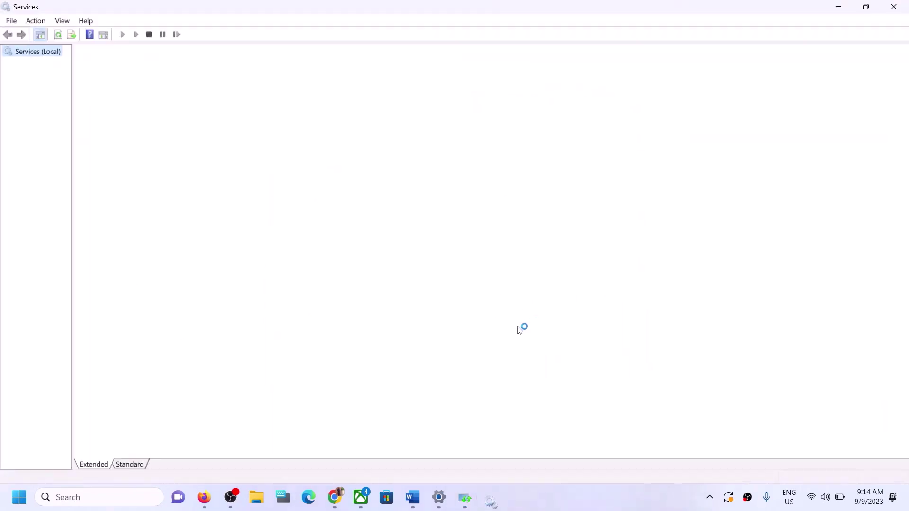
Set the Windows Update service's startup type to Automatic and restart the service
{"action": "left_click", "coordinate": [324, 339]}
{"action": "key", "text": "w"}
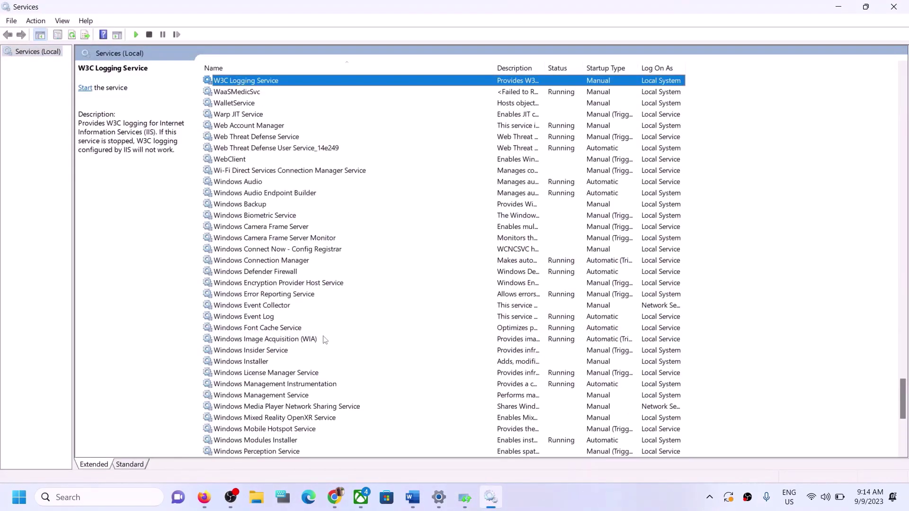
{"action": "scroll", "coordinate": [313, 389], "scroll_direction": "down", "scroll_amount": 8}
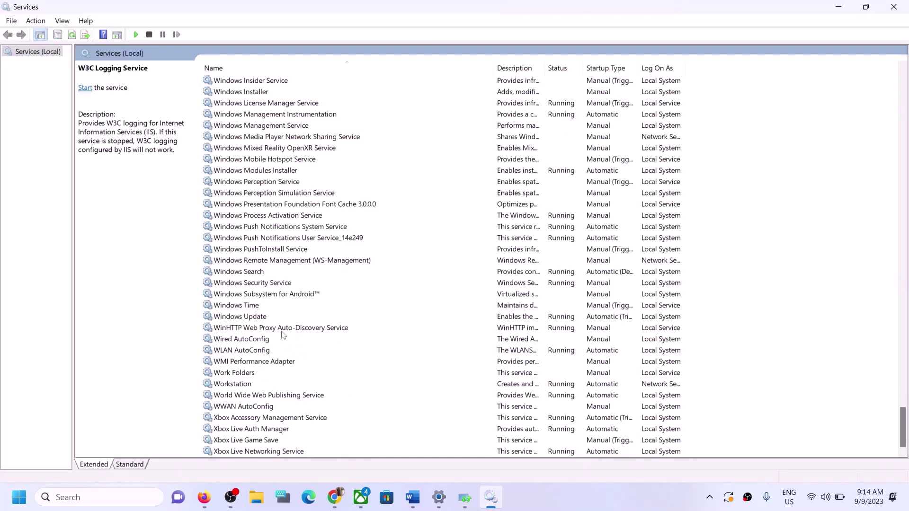
{"action": "left_click", "coordinate": [249, 318]}
{"action": "double_click", "coordinate": [289, 318]}
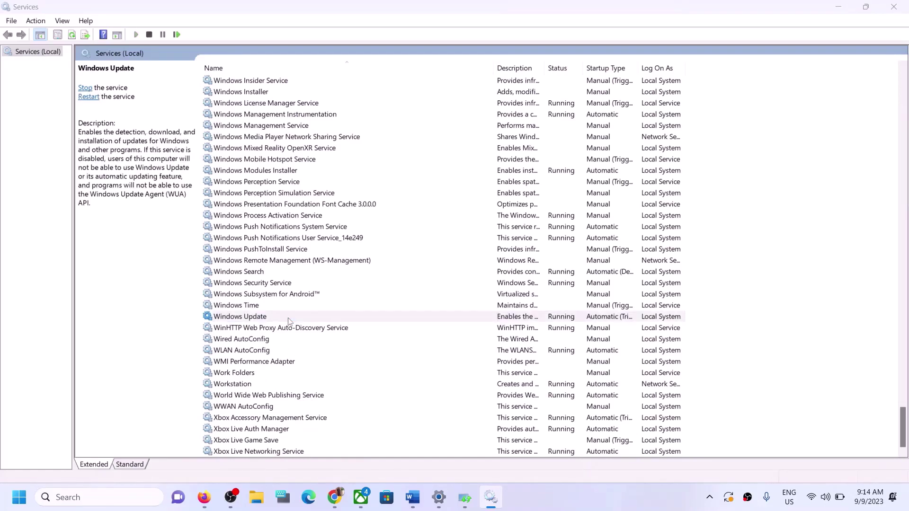
{"action": "left_click", "coordinate": [437, 234]}
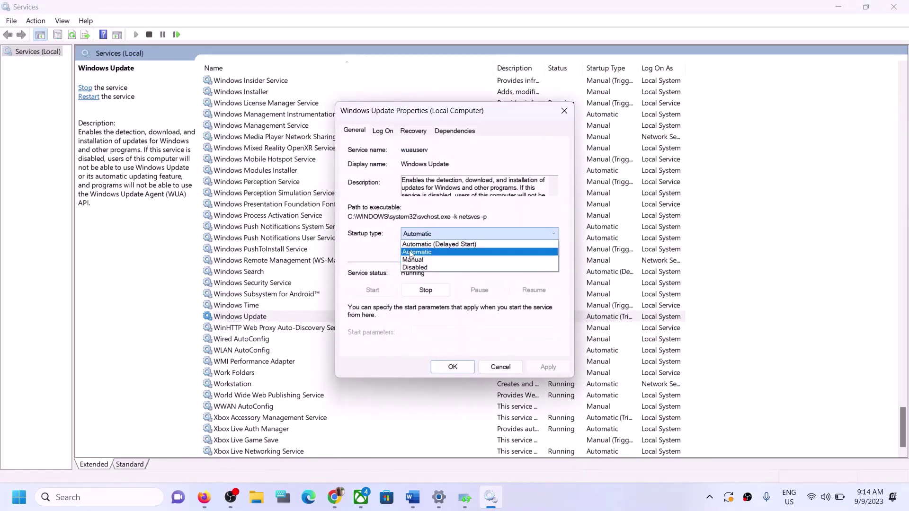
{"action": "left_click", "coordinate": [426, 252]}
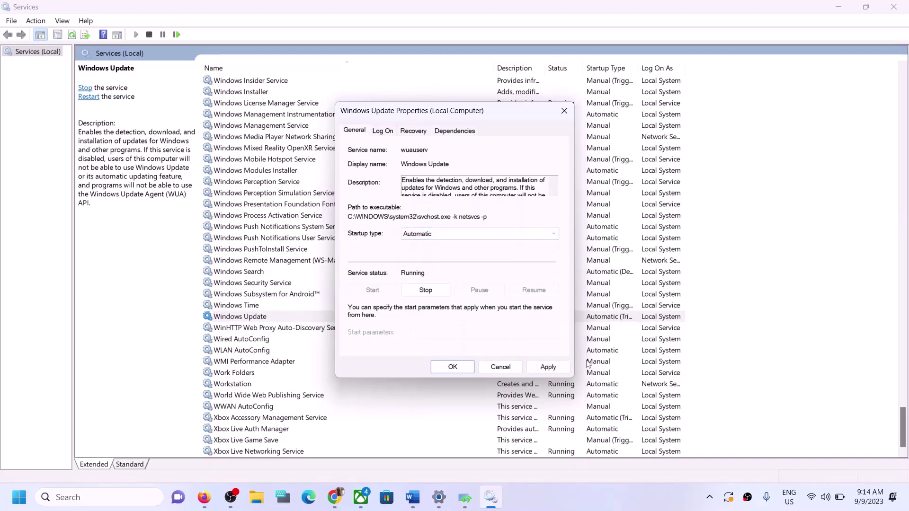
{"action": "left_click", "coordinate": [548, 368]}
{"action": "left_click", "coordinate": [501, 366]}
{"action": "right_click", "coordinate": [261, 316]}
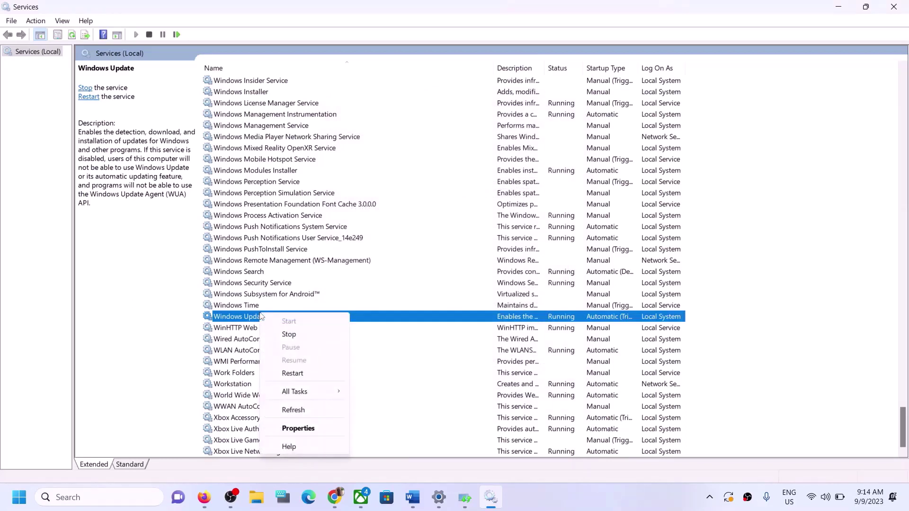
{"action": "left_click", "coordinate": [303, 373]}
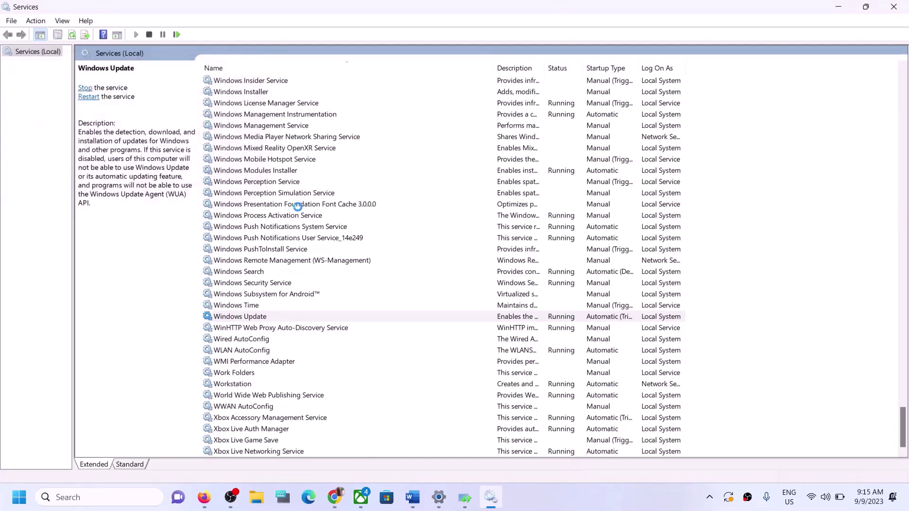
Set the Background Intelligent Transfer Service's startup type to Automatic and restart the service
{"action": "left_click", "coordinate": [290, 261]}
{"action": "key", "text": "b"}
{"action": "scroll", "coordinate": [379, 224], "scroll_direction": "up", "scroll_amount": 3}
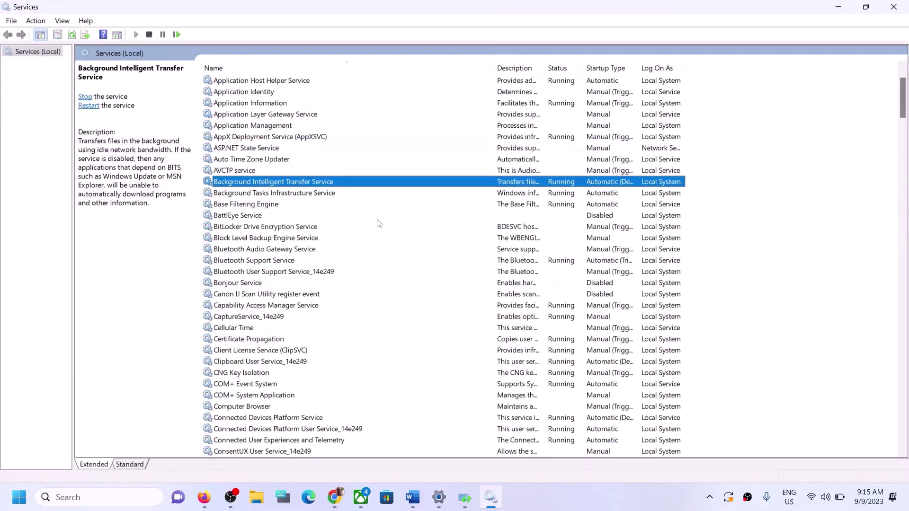
{"action": "double_click", "coordinate": [312, 185]}
{"action": "left_click", "coordinate": [433, 235]}
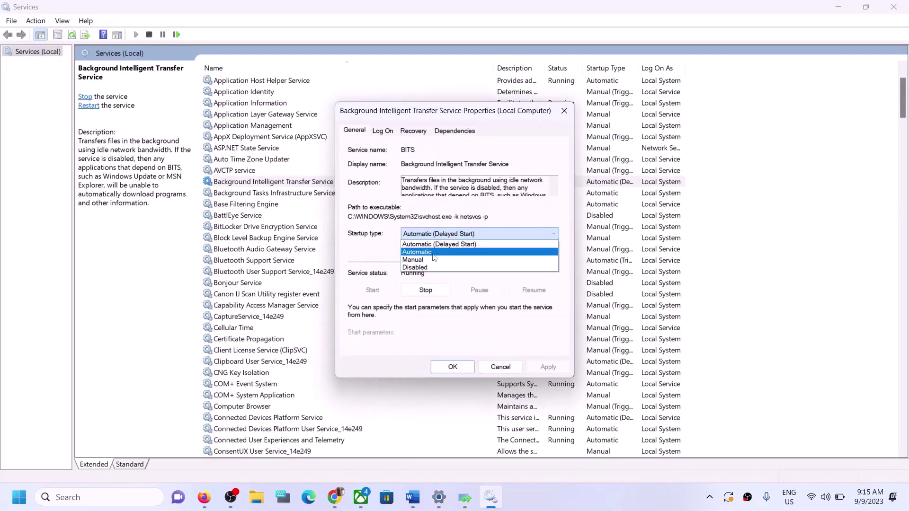
{"action": "left_click", "coordinate": [431, 254]}
{"action": "left_click", "coordinate": [548, 367]}
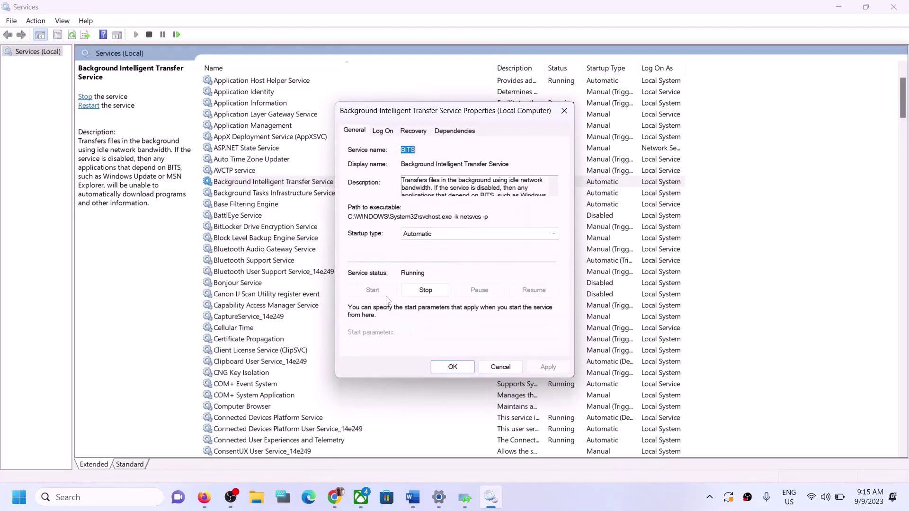
{"action": "left_click", "coordinate": [445, 369]}
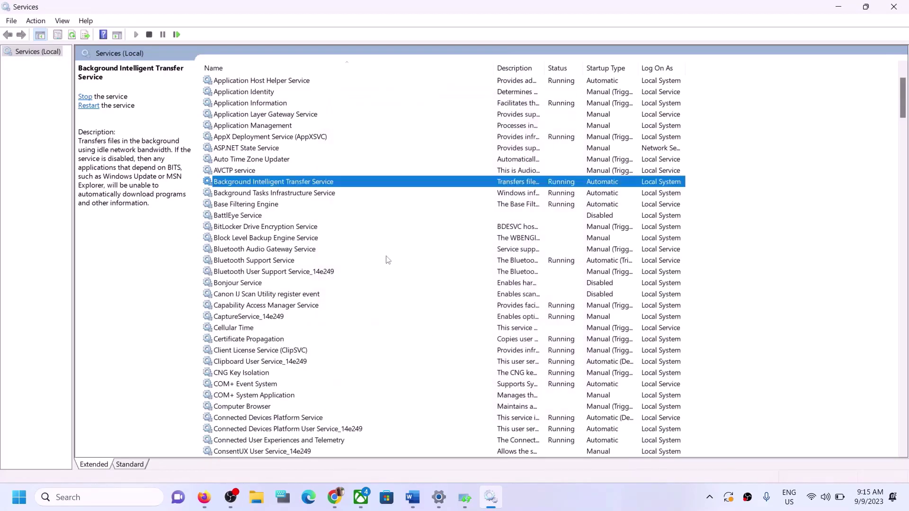
{"action": "right_click", "coordinate": [334, 185]}
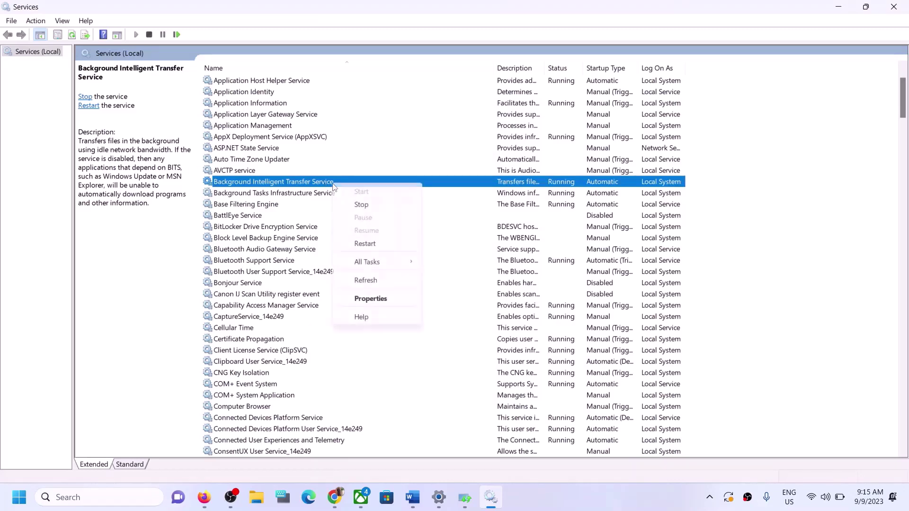
{"action": "left_click", "coordinate": [383, 243]}
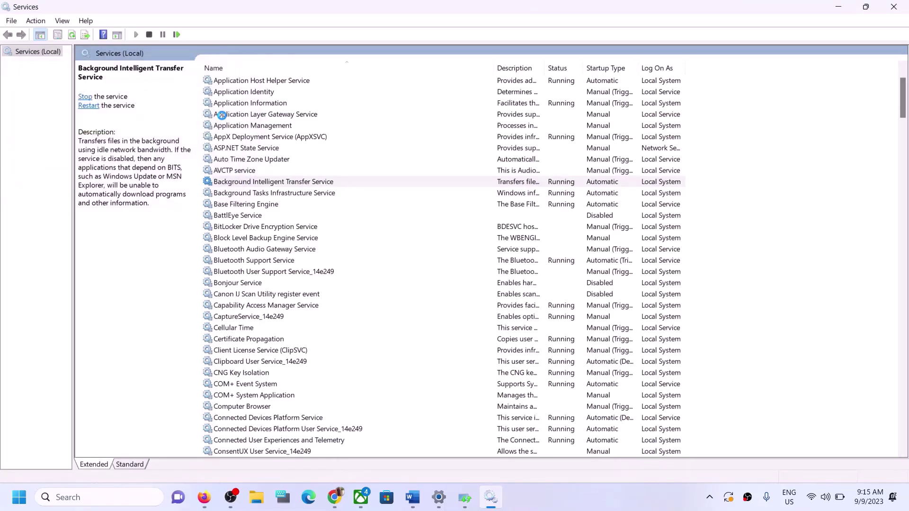
Copy the Windows 11 download page link under step 3, Use Windows 11 Installation Assistant, in the Word notes
{"action": "left_click", "coordinate": [412, 497]}
{"action": "scroll", "coordinate": [325, 317], "scroll_direction": "down", "scroll_amount": 4}
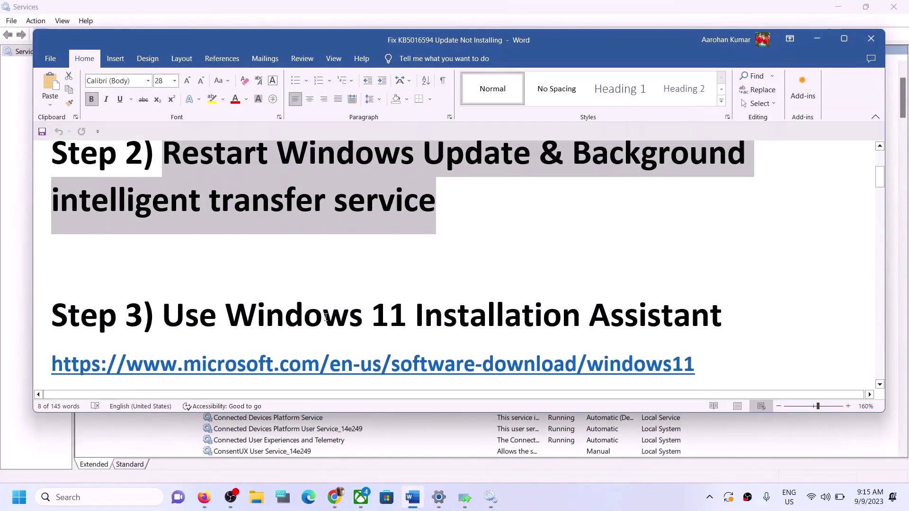
{"action": "left_click_drag", "start_coordinate": [163, 283], "coordinate": [662, 286]}
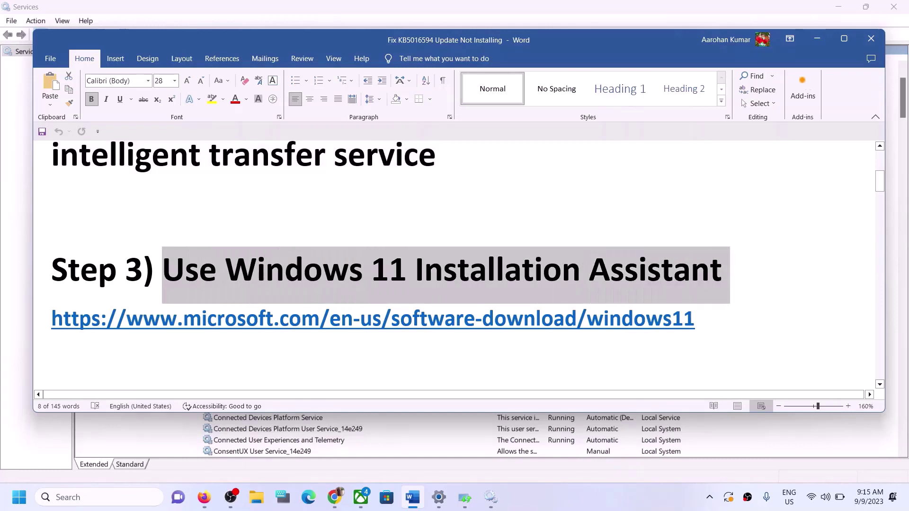
{"action": "triple_click", "coordinate": [705, 321]}
{"action": "key", "text": "ctrl+c"}
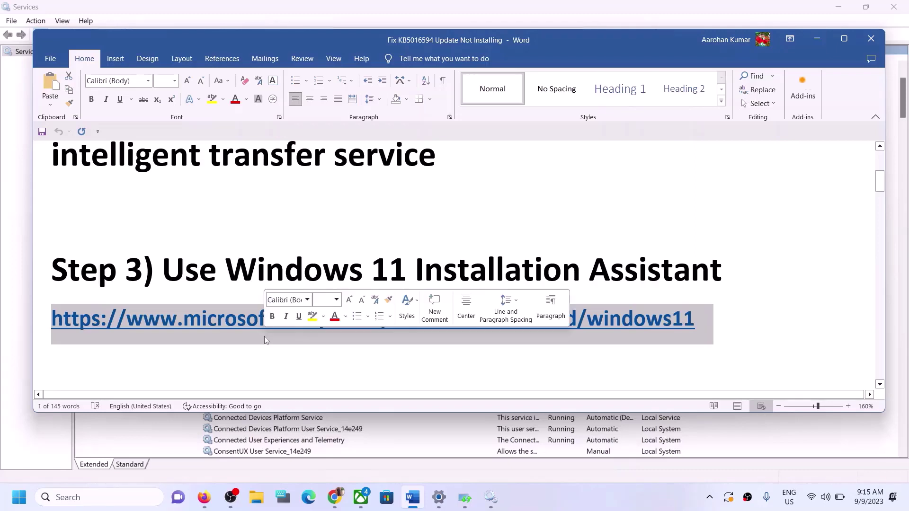
Switch to Google Chrome and open the copied link microsoft.com/en-us/software-download/windows11 in a new window
{"action": "left_click", "coordinate": [330, 504]}
{"action": "right_click", "coordinate": [330, 505]}
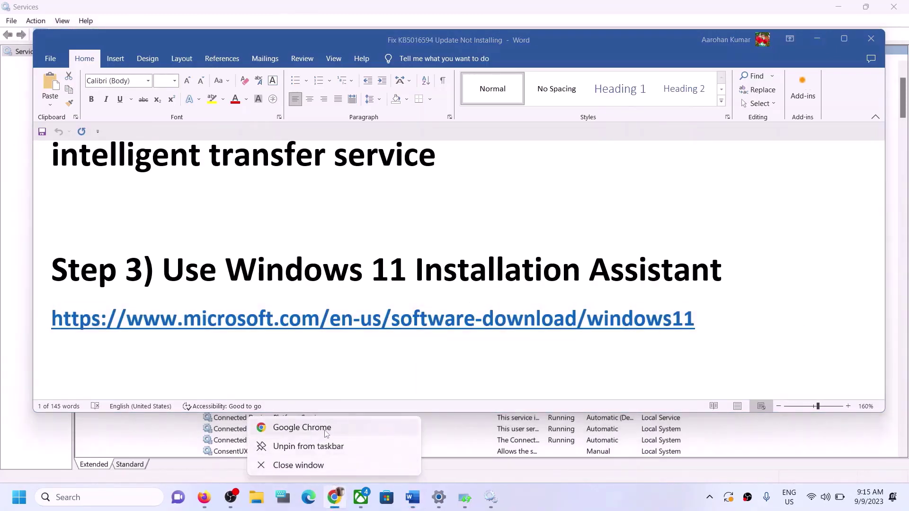
{"action": "left_click", "coordinate": [327, 430]}
{"action": "left_click", "coordinate": [457, 15]}
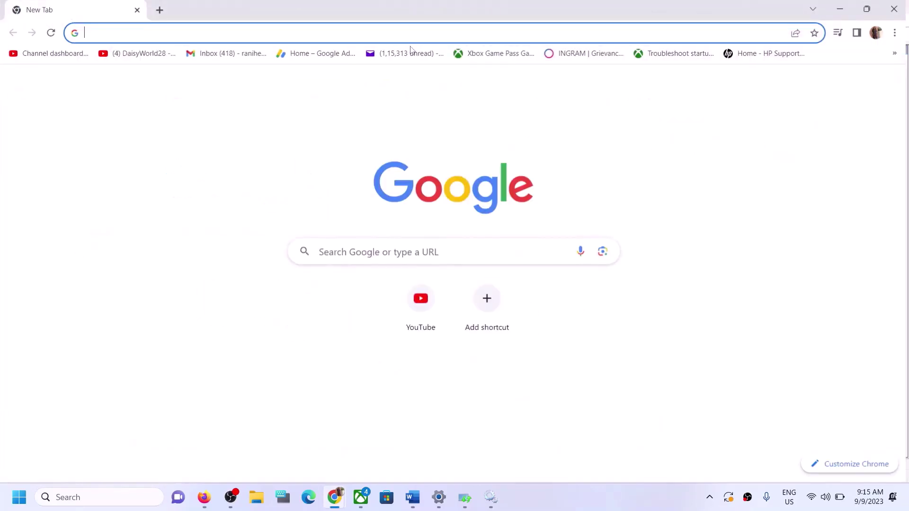
{"action": "key", "text": "ctrl+v"}
{"action": "key", "text": "Return"}
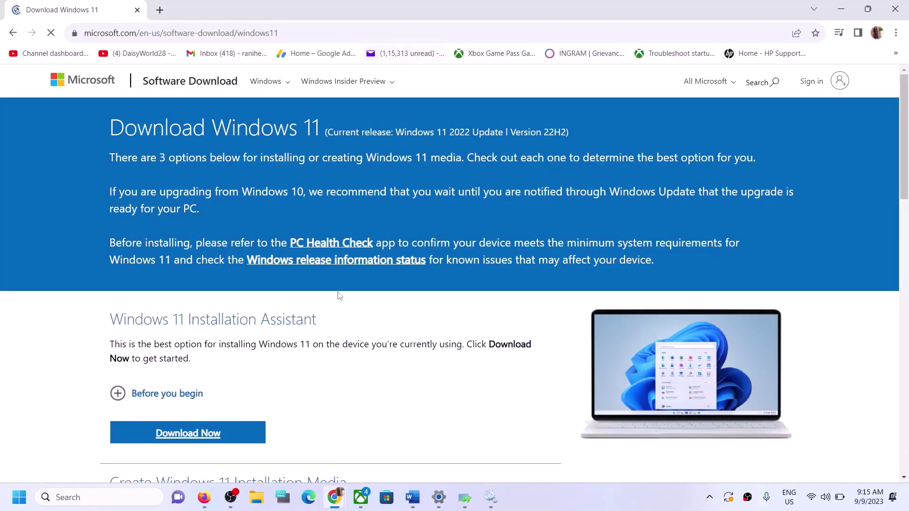
Review the Windows 11 Installation Assistant section of the page and download the assistant
{"action": "left_click_drag", "start_coordinate": [123, 320], "coordinate": [265, 284]}
{"action": "scroll", "coordinate": [244, 290], "scroll_direction": "down", "scroll_amount": 3}
{"action": "scroll", "coordinate": [228, 314], "scroll_direction": "down", "scroll_amount": 1}
{"action": "left_click", "coordinate": [191, 208]}
{"action": "scroll", "coordinate": [242, 265], "scroll_direction": "down", "scroll_amount": 6}
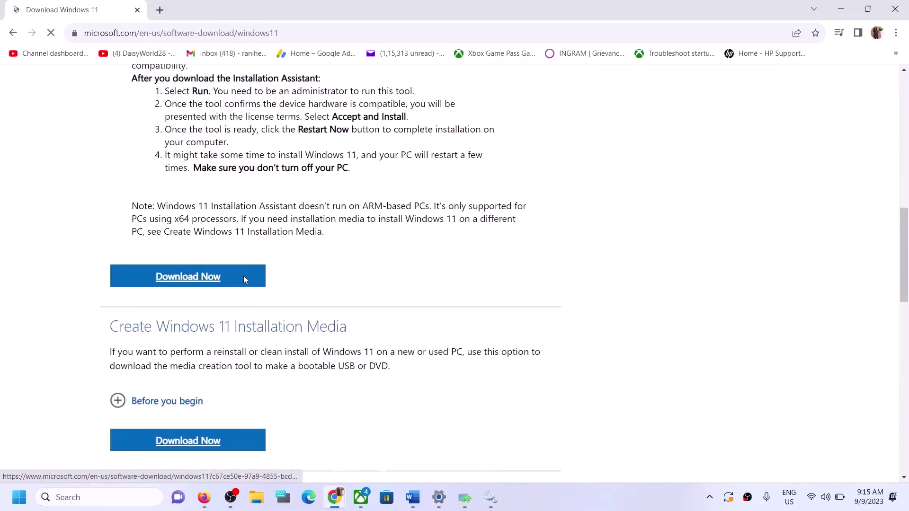
{"action": "scroll", "coordinate": [243, 265], "scroll_direction": "down", "scroll_amount": 5}
{"action": "scroll", "coordinate": [237, 248], "scroll_direction": "up", "scroll_amount": 8}
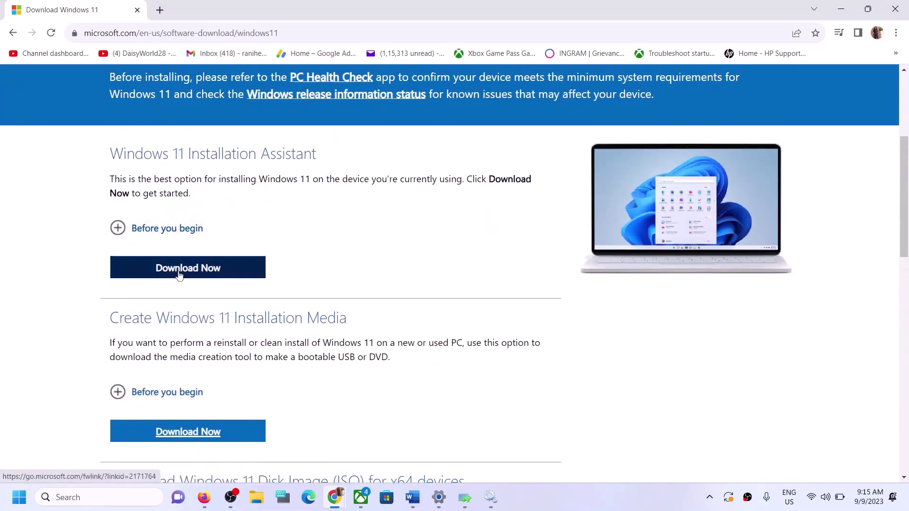
{"action": "left_click", "coordinate": [192, 272]}
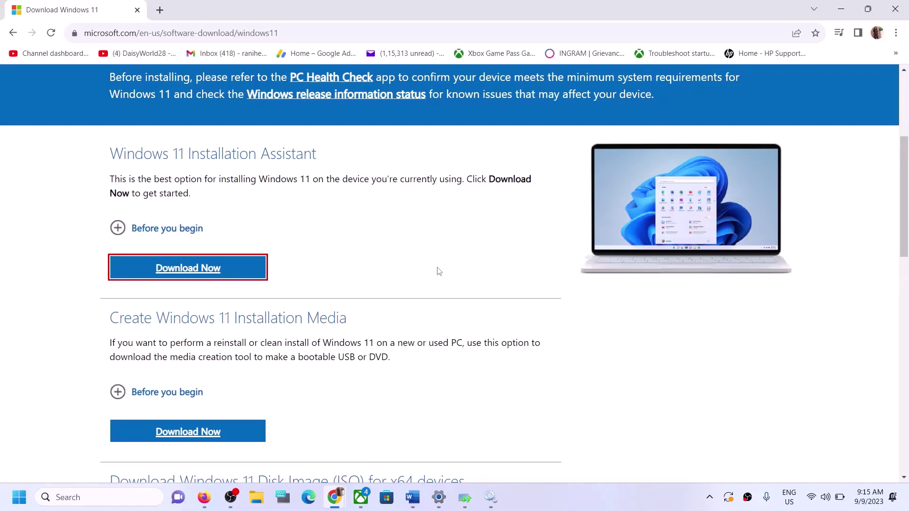
{"action": "left_click", "coordinate": [194, 268]}
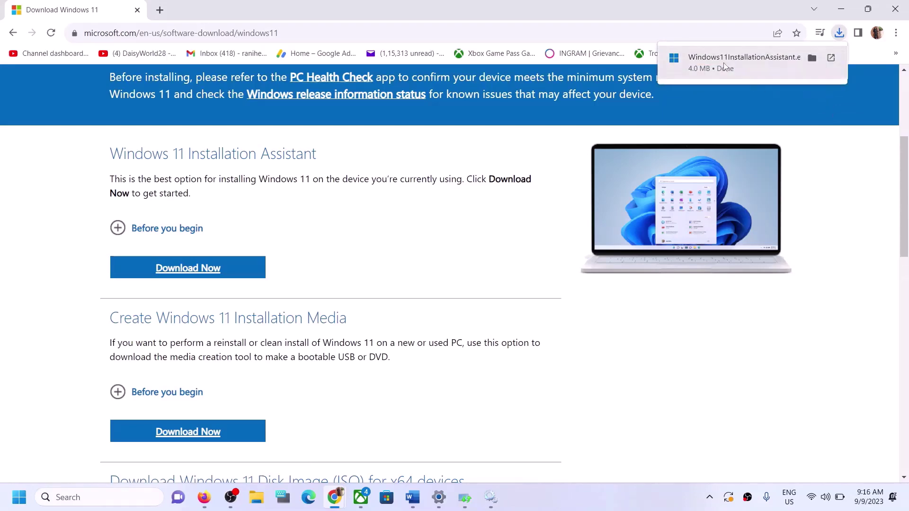
Run the downloaded Windows11InstallationAssistant file, allow it to start, and accept the license terms to begin installing
{"action": "left_click", "coordinate": [732, 66]}
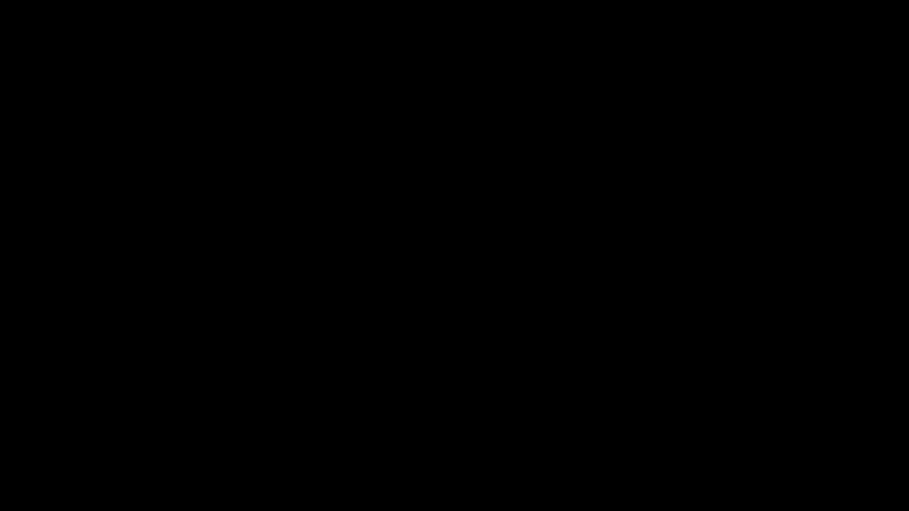
{"action": "left_click", "coordinate": [416, 351]}
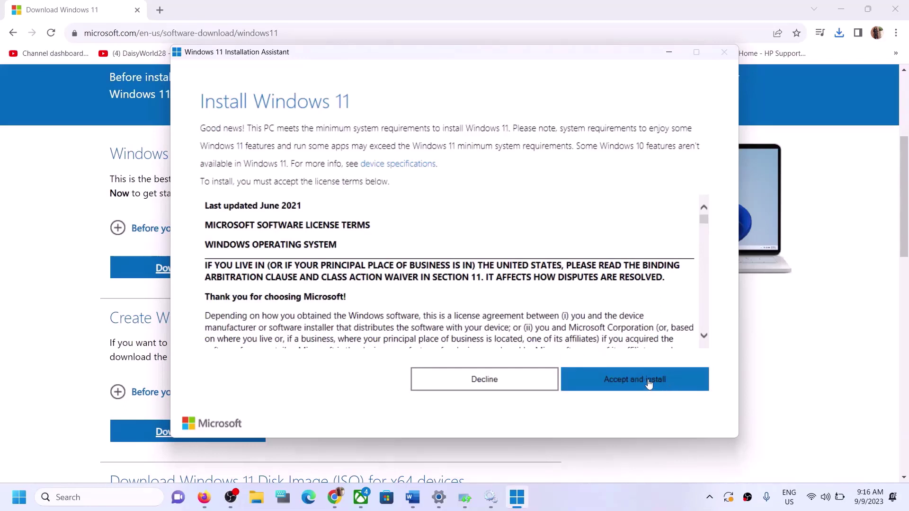
{"action": "left_click", "coordinate": [642, 382]}
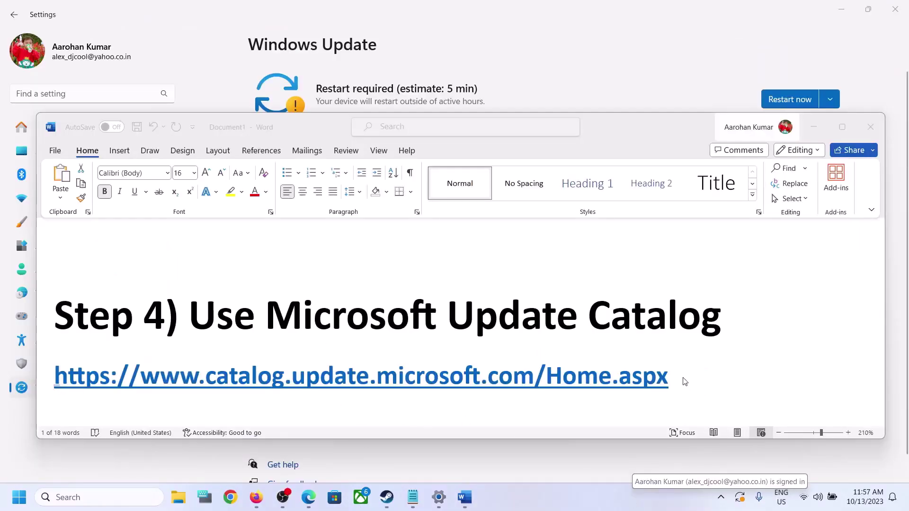
Copy the Microsoft Update Catalog link under step 4 in the Word notes and open it in Chrome
{"action": "left_click", "coordinate": [682, 379]}
{"action": "triple_click", "coordinate": [677, 376]}
{"action": "key", "text": "ctrl+c"}
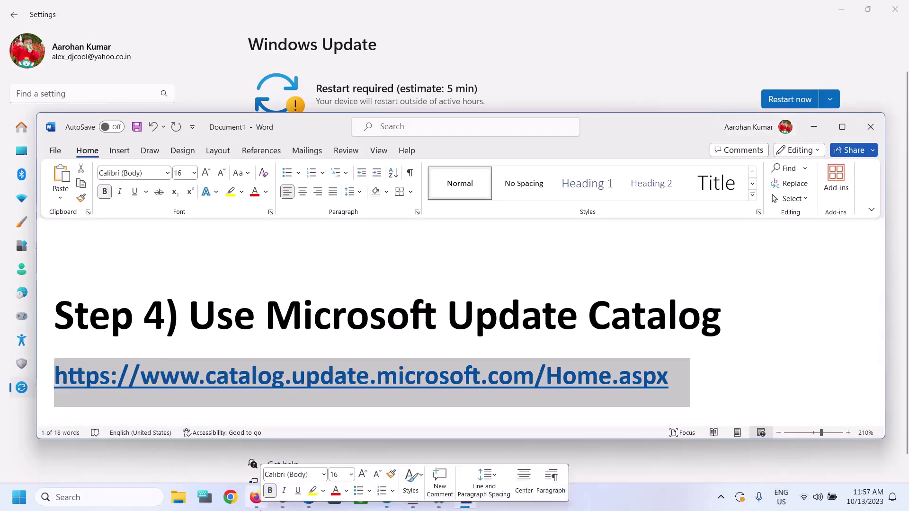
{"action": "left_click", "coordinate": [230, 497]}
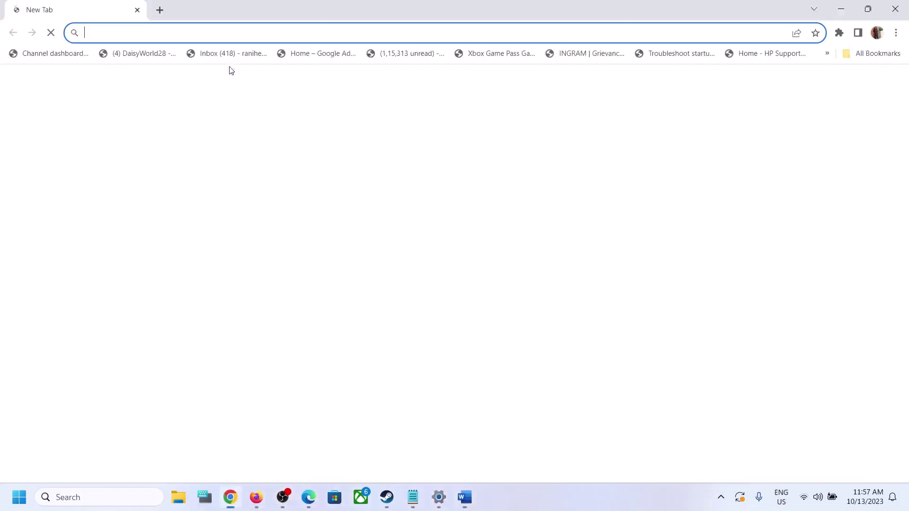
{"action": "key", "text": "ctrl+v"}
{"action": "key", "text": "Return"}
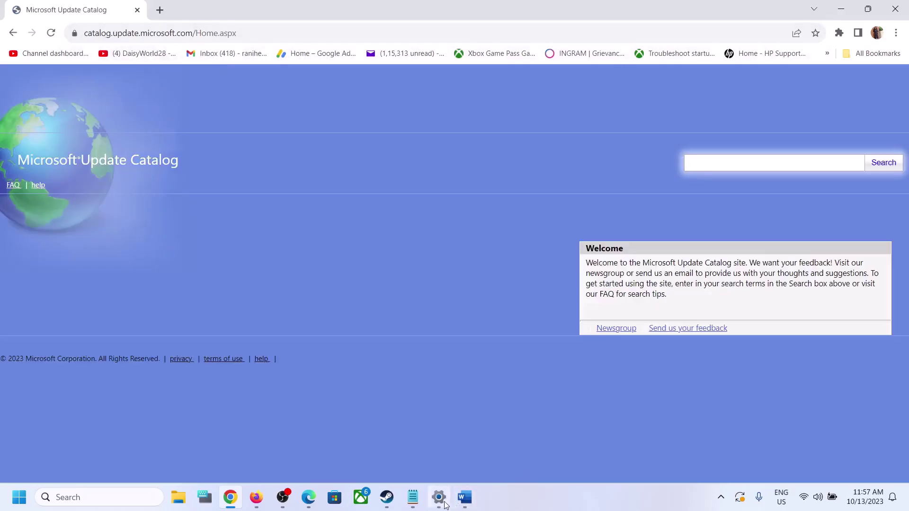
Look up the pending update's KB number in Windows Update settings and search the Microsoft Update Catalog for KB5031354
{"action": "left_click", "coordinate": [438, 497]}
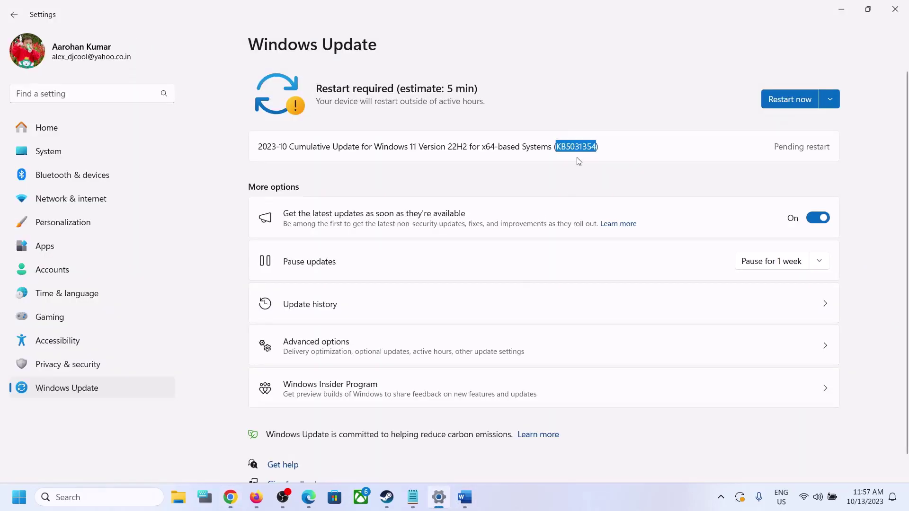
{"action": "key", "text": "alt+Tab"}
{"action": "left_click", "coordinate": [725, 161]}
{"action": "type", "text": "KB503135"}
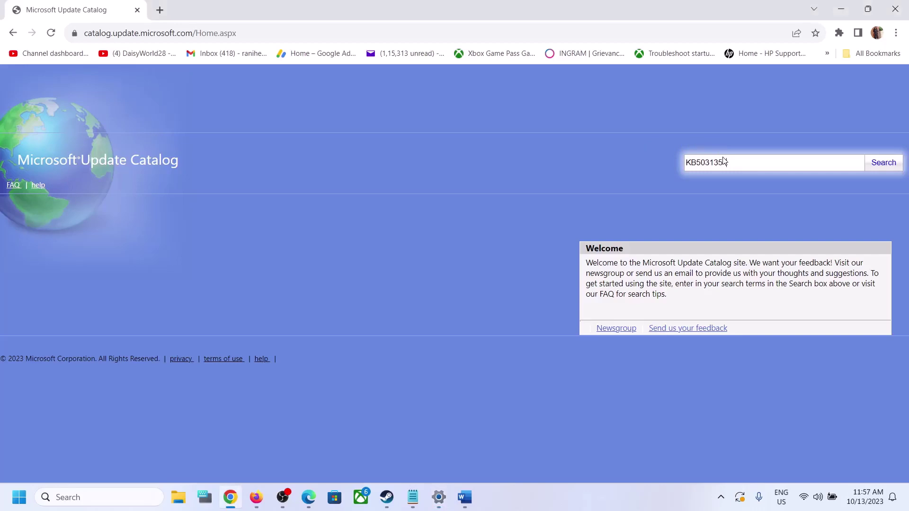
{"action": "left_click", "coordinate": [871, 164]}
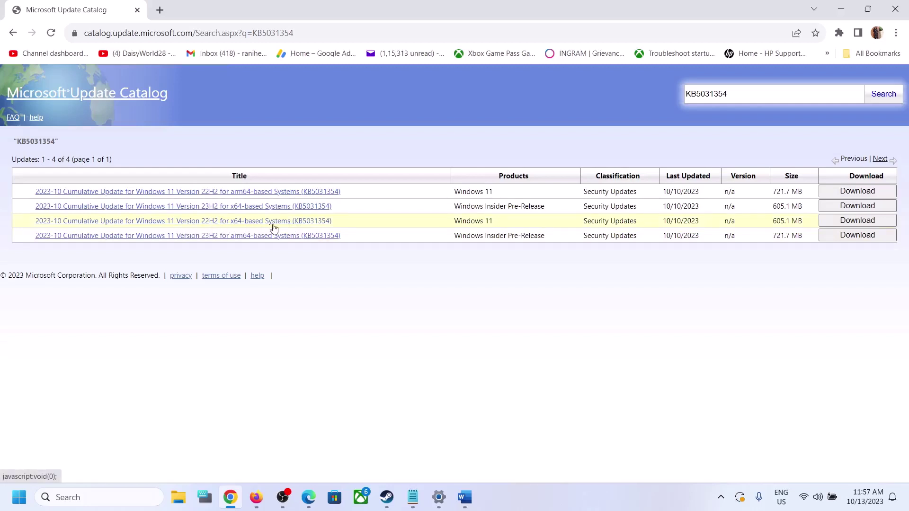
Run winver to check the installed Windows 11 version, and close the About Windows dialog
{"action": "left_click", "coordinate": [93, 498]}
{"action": "type", "text": "winver"}
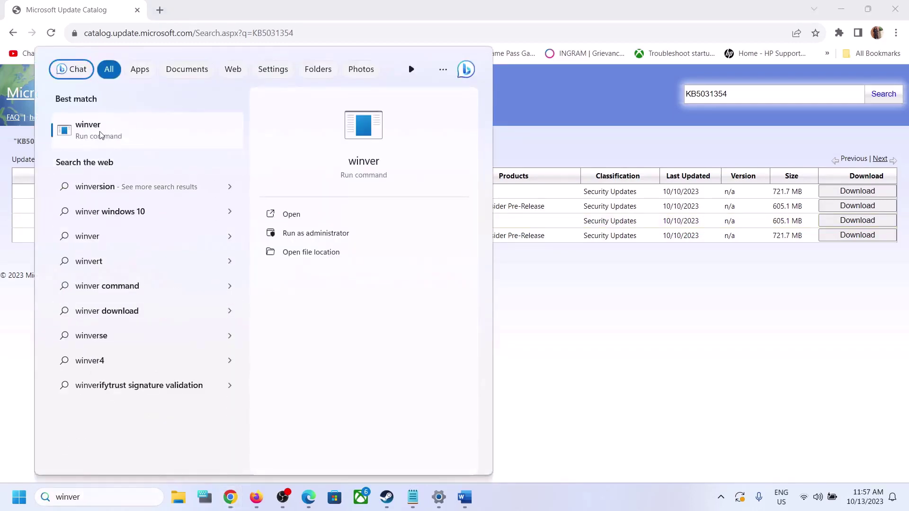
{"action": "key", "text": "Return"}
{"action": "left_click_drag", "start_coordinate": [164, 33], "coordinate": [458, 226]}
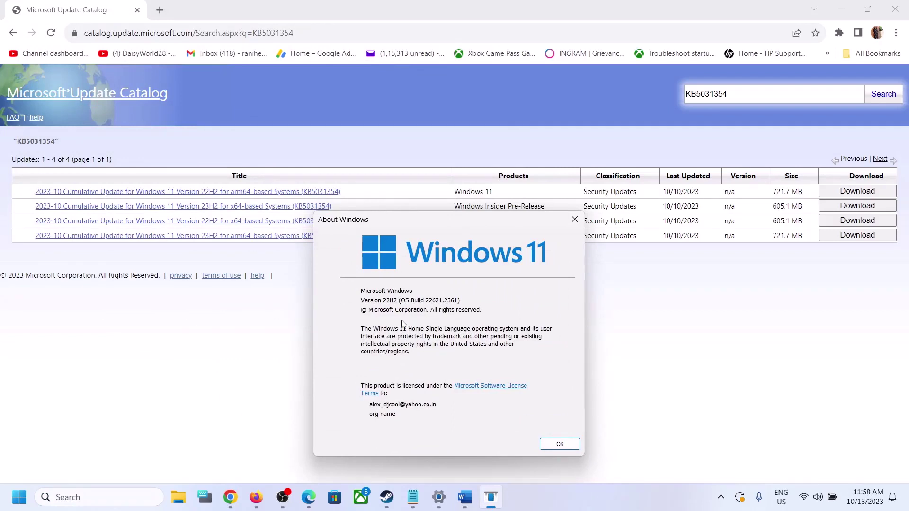
{"action": "left_click", "coordinate": [574, 220]}
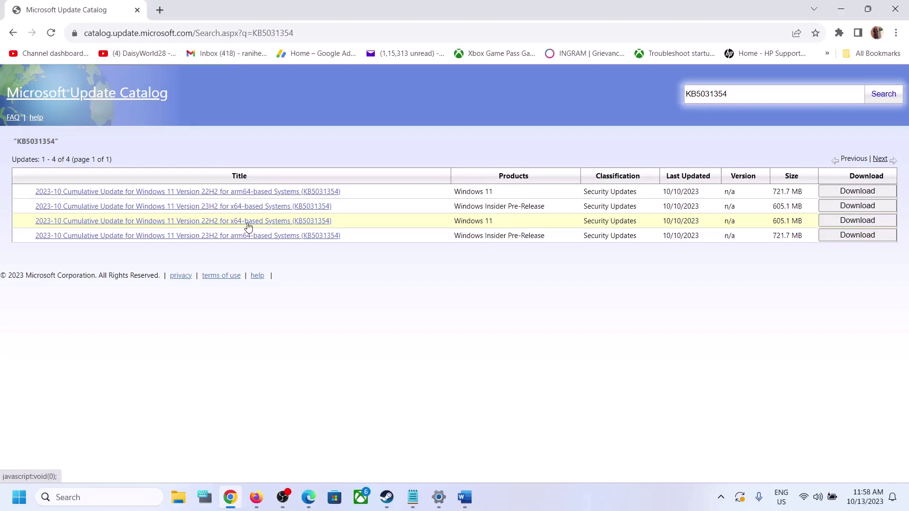
Check the PC's system type on the System > About page in Settings and return to the catalog results
{"action": "key", "text": "alt+Tab"}
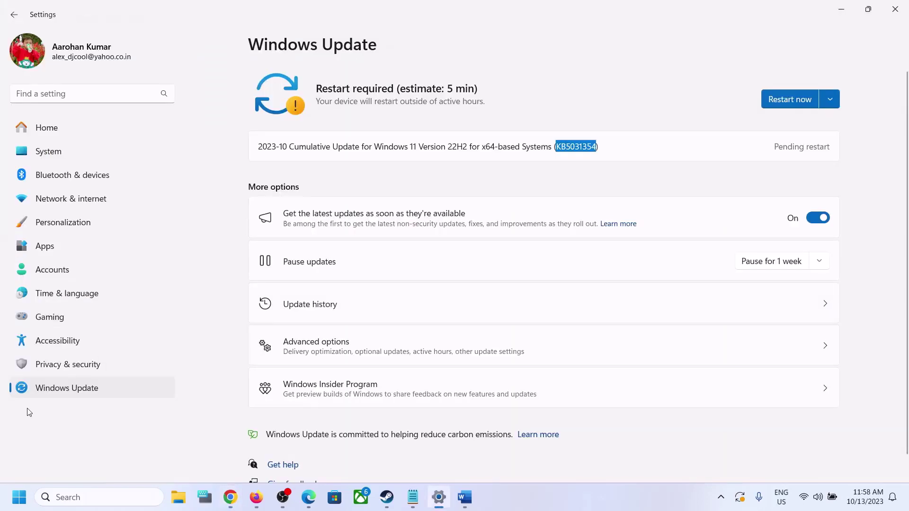
{"action": "left_click", "coordinate": [59, 152]}
{"action": "scroll", "coordinate": [339, 365], "scroll_direction": "down", "scroll_amount": 4}
{"action": "scroll", "coordinate": [332, 431], "scroll_direction": "down", "scroll_amount": 4}
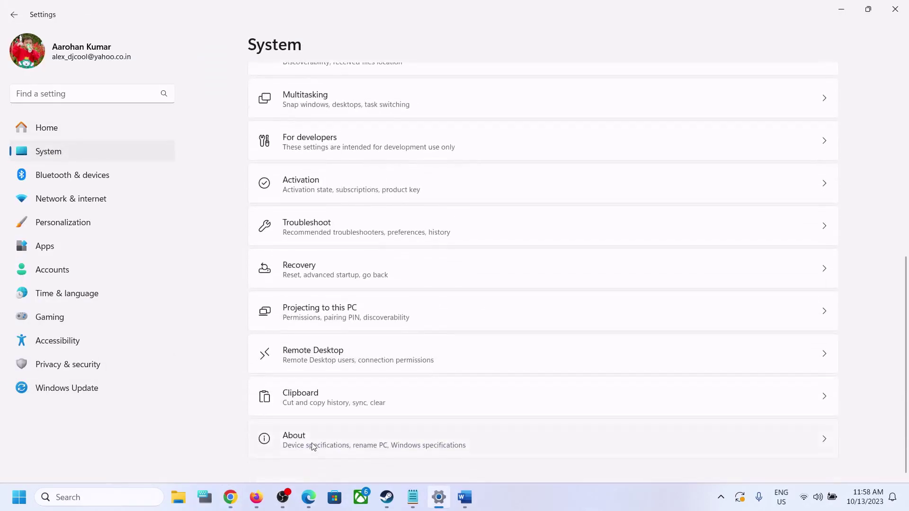
{"action": "left_click", "coordinate": [314, 445]}
{"action": "left_click_drag", "start_coordinate": [517, 236], "coordinate": [362, 236]}
{"action": "left_click", "coordinate": [841, 10]}
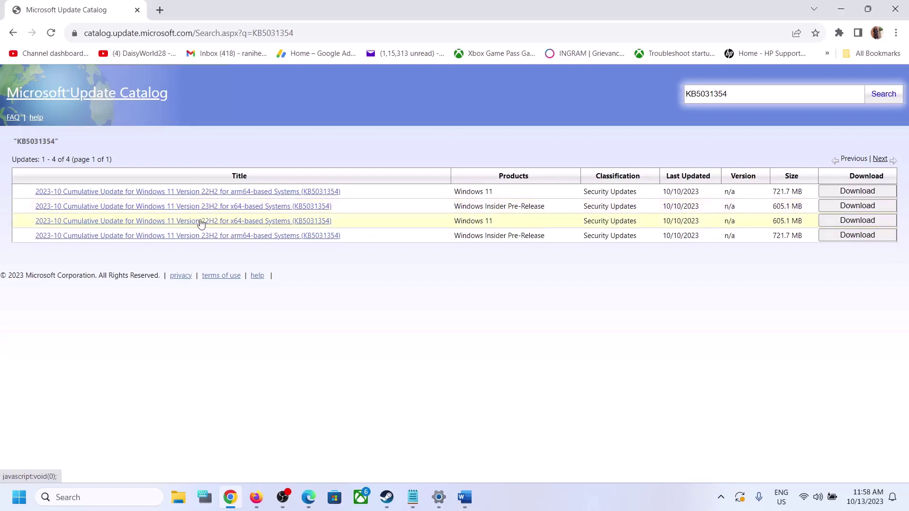
Download the KB5031354 .msu file for Windows 11 Version 22H2 x64-based Systems and show the recent downloads
{"action": "left_click", "coordinate": [846, 222]}
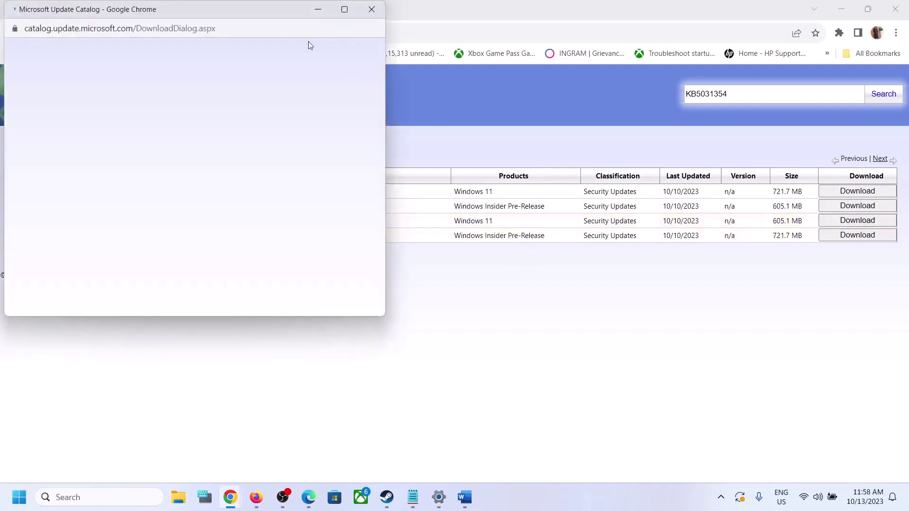
{"action": "left_click_drag", "start_coordinate": [211, 8], "coordinate": [531, 80]}
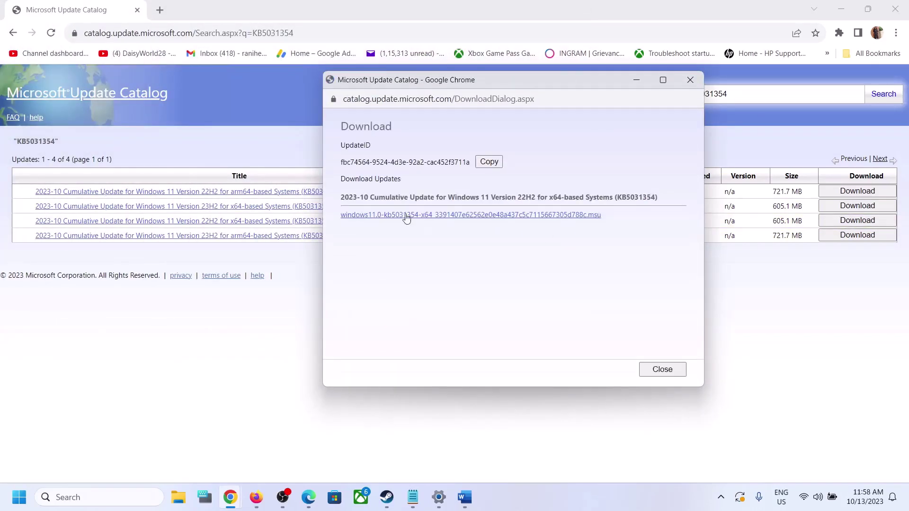
{"action": "left_click", "coordinate": [445, 219]}
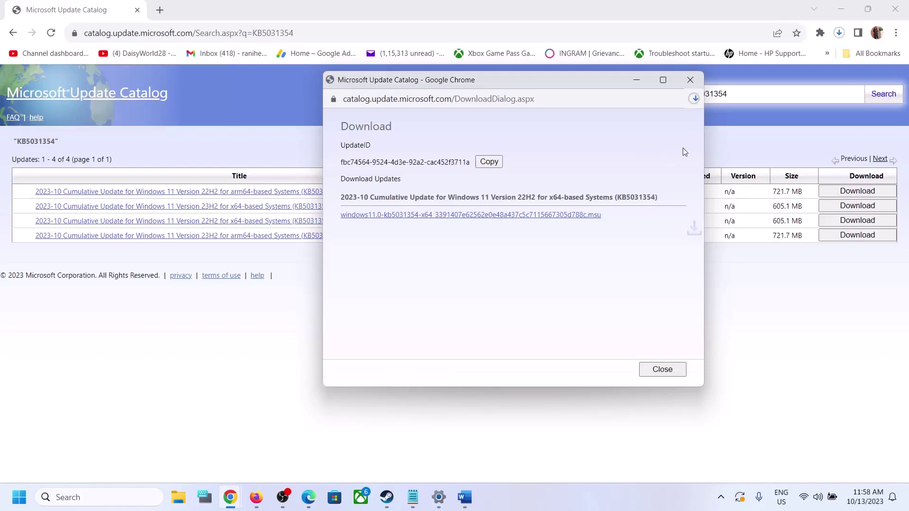
{"action": "left_click", "coordinate": [693, 99]}
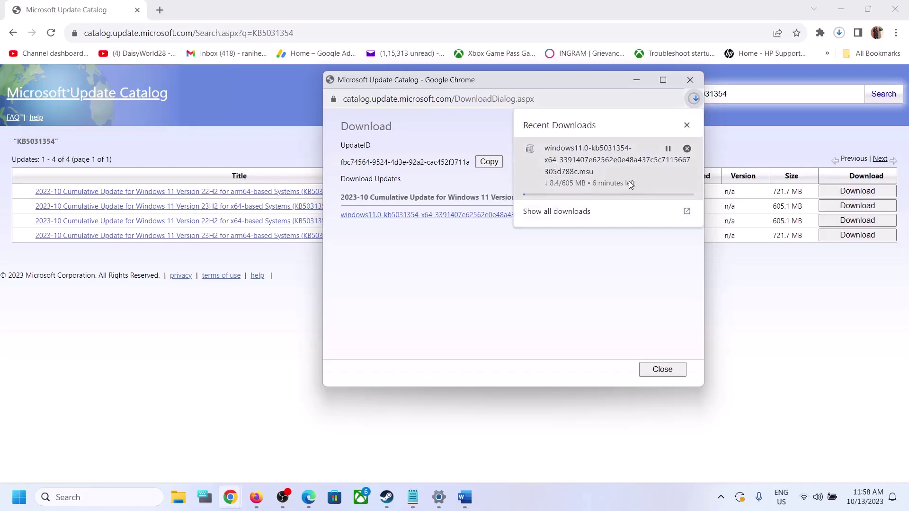
Switch to Settings and copy the KB number of the 2023-10 .NET Framework cumulative update from the update history
{"action": "left_click", "coordinate": [439, 497]}
{"action": "left_click", "coordinate": [114, 384]}
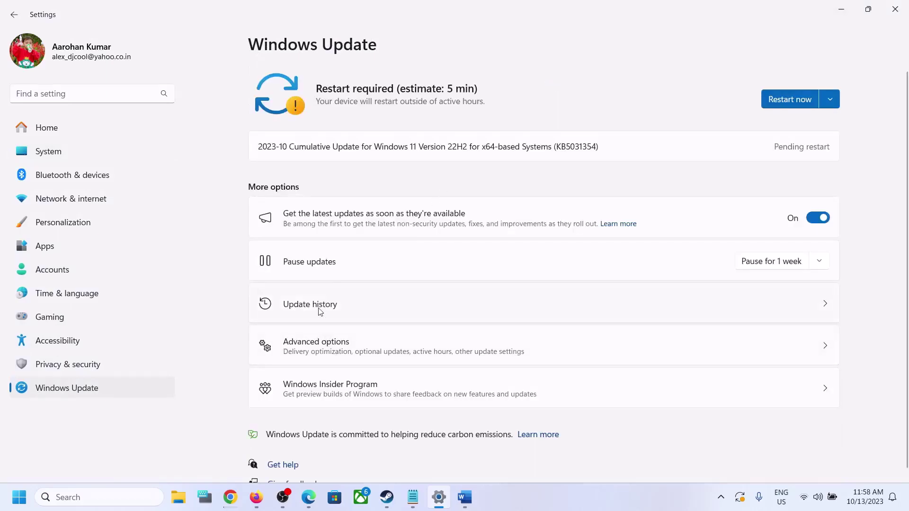
{"action": "left_click", "coordinate": [320, 310]}
{"action": "double_click", "coordinate": [638, 118]}
{"action": "key", "text": "ctrl+c"}
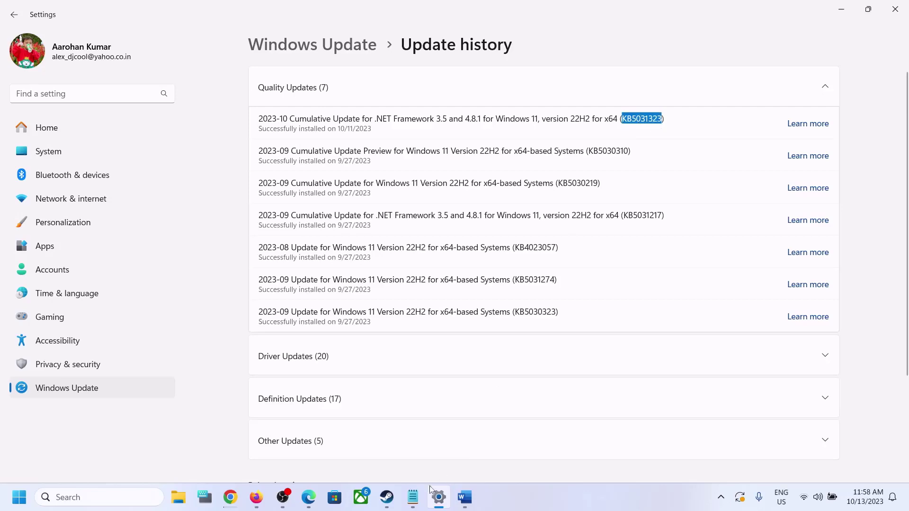
Return to the Microsoft Update Catalog in Chrome and search for KB5031323
{"action": "mouse_move", "coordinate": [230, 494]}
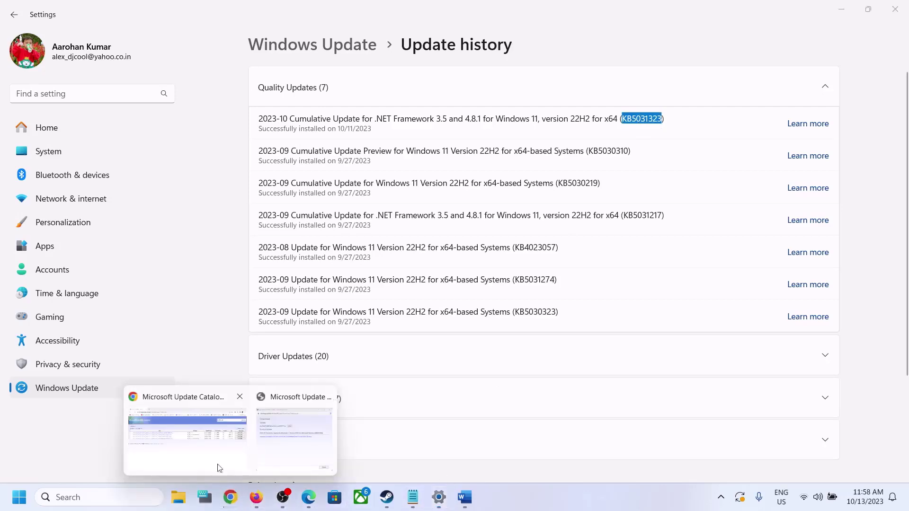
{"action": "left_click", "coordinate": [207, 448]}
{"action": "double_click", "coordinate": [766, 93]}
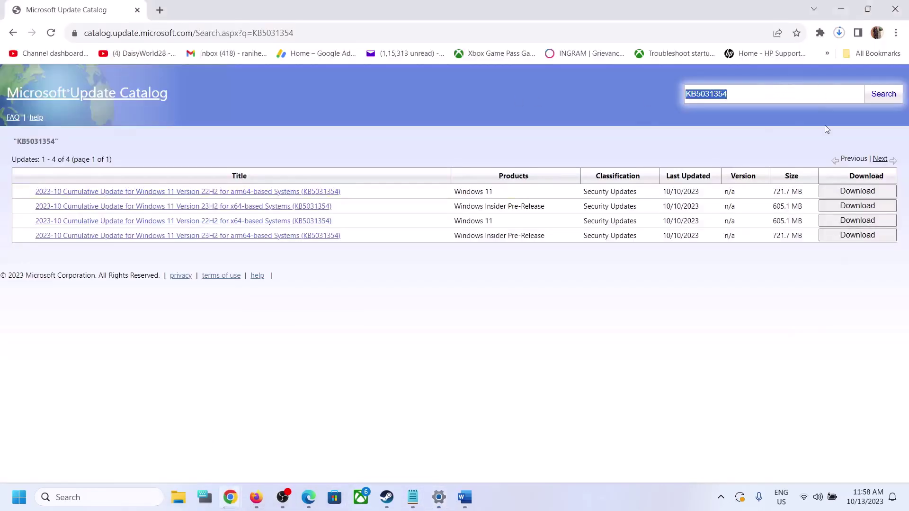
{"action": "key", "text": "ctrl+v"}
{"action": "left_click", "coordinate": [884, 95]}
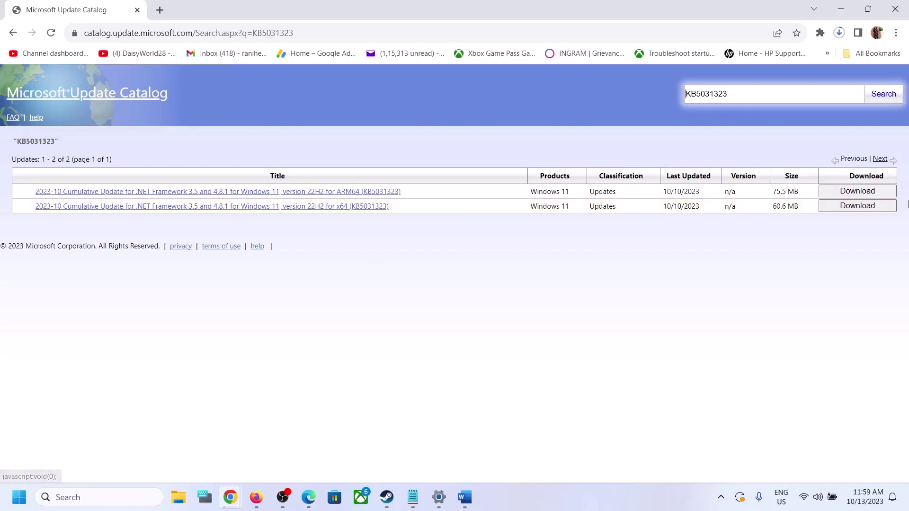
Download the x64 .msu file of the KB5031323 .NET Framework 3.5 and 4.8.1 update and show the recent downloads
{"action": "left_click", "coordinate": [869, 206]}
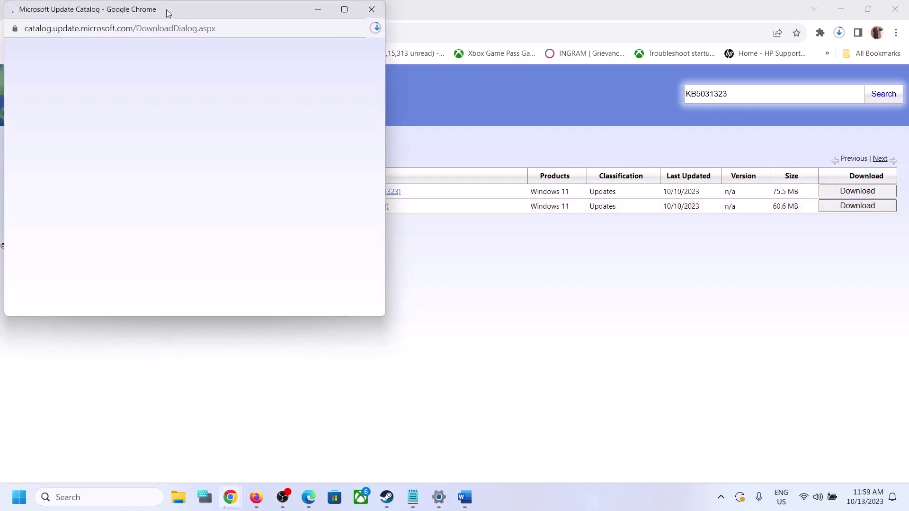
{"action": "left_click_drag", "start_coordinate": [166, 10], "coordinate": [422, 122]}
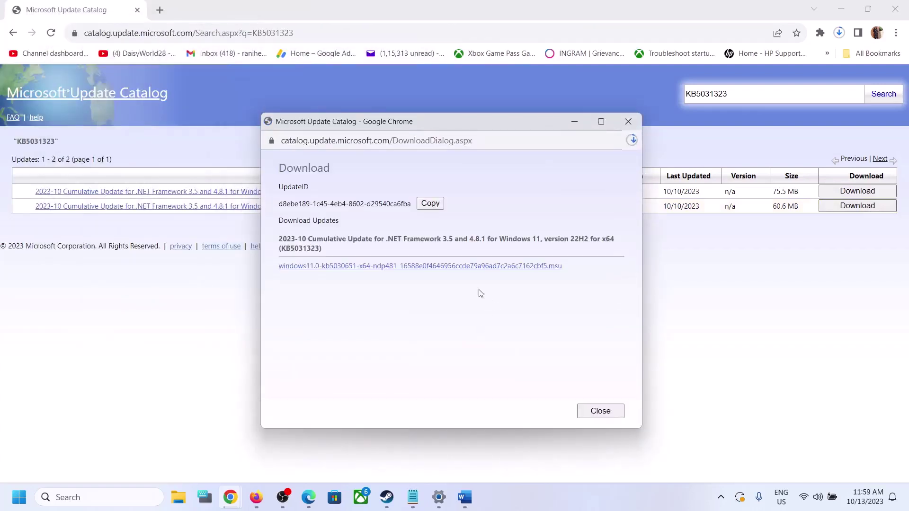
{"action": "left_click", "coordinate": [417, 266]}
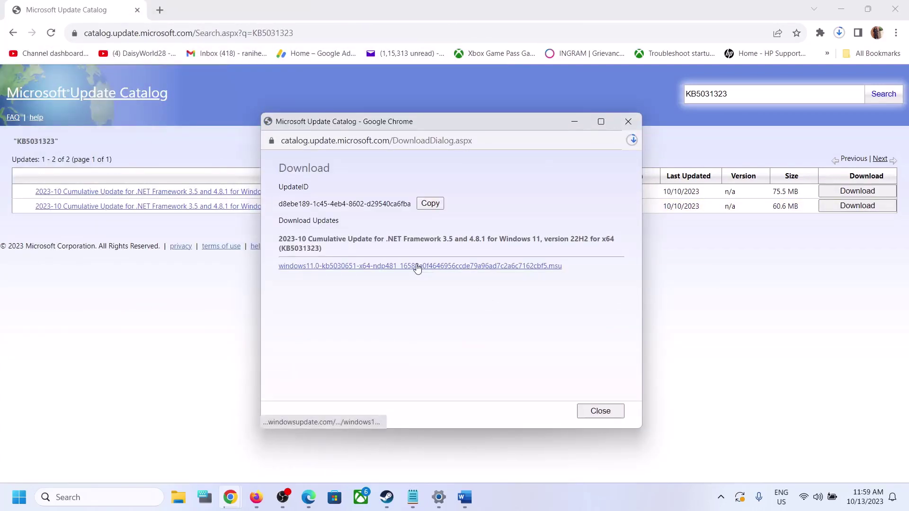
{"action": "left_click", "coordinate": [632, 140]}
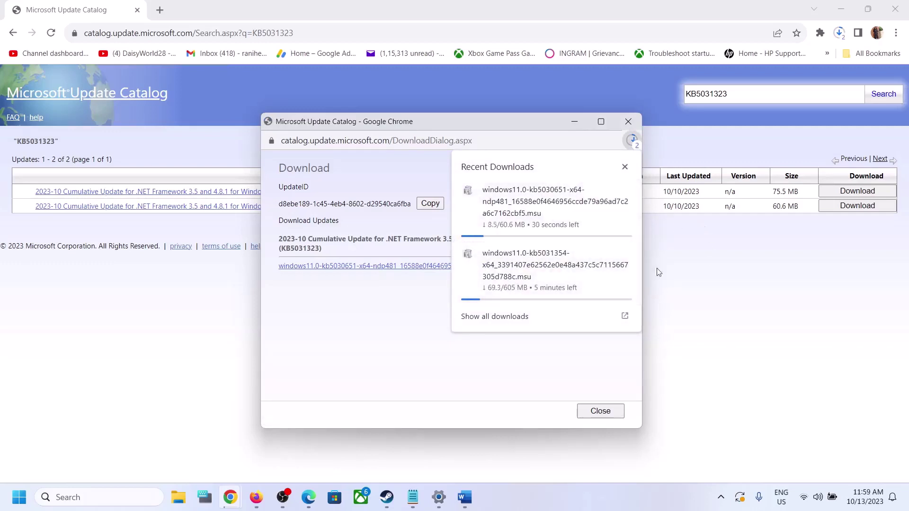
Switch to the Word notes and copy the Step 5 reset commands from "SC config trustedinstaller start=auto" through "net start appidsvc"
{"action": "left_click", "coordinate": [703, 285]}
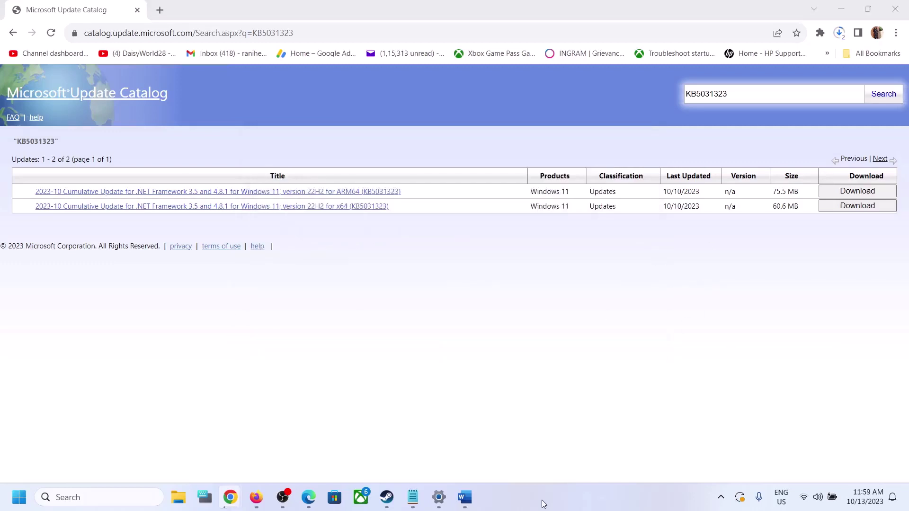
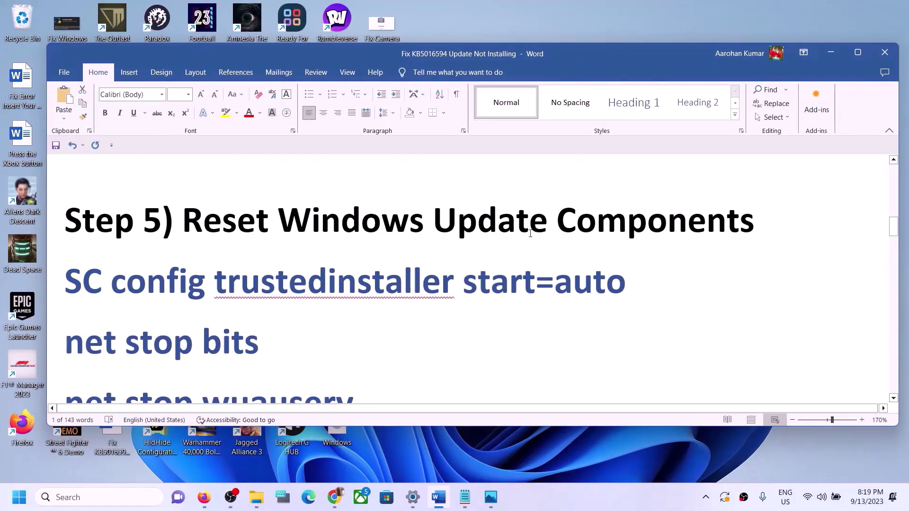
{"action": "left_click", "coordinate": [67, 276]}
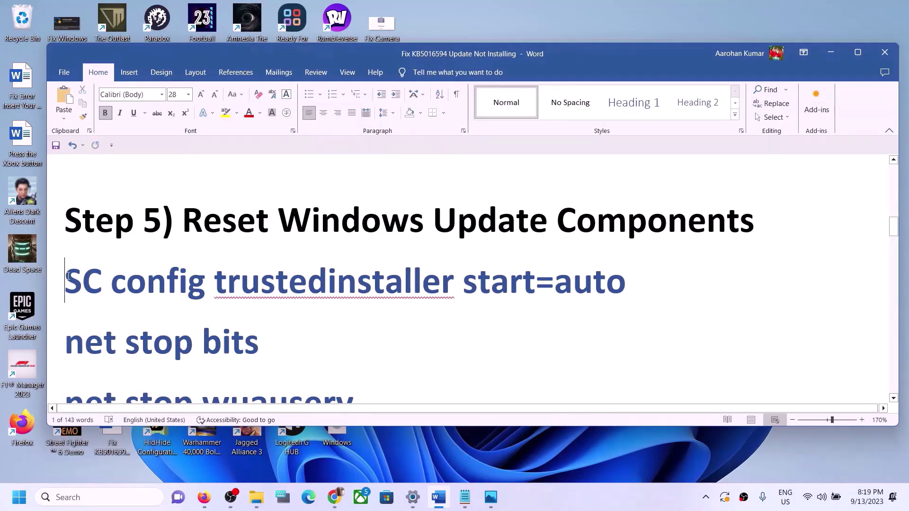
{"action": "left_click_drag", "start_coordinate": [68, 275], "coordinate": [68, 280]}
{"action": "key", "text": "shift+Down"}
{"action": "key", "text": "shift+Down"}
{"action": "key", "text": "shift+Down"}
{"action": "key", "text": "shift+Down"}
{"action": "key", "text": "shift+Down"}
{"action": "key", "text": "shift+Down"}
{"action": "key", "text": "shift+Down"}
{"action": "key", "text": "shift+Down"}
{"action": "key", "text": "shift+Down"}
{"action": "key", "text": "shift+Down"}
{"action": "key", "text": "shift+Down"}
{"action": "key", "text": "shift+Down"}
{"action": "key", "text": "shift+Down"}
{"action": "key", "text": "shift+Down"}
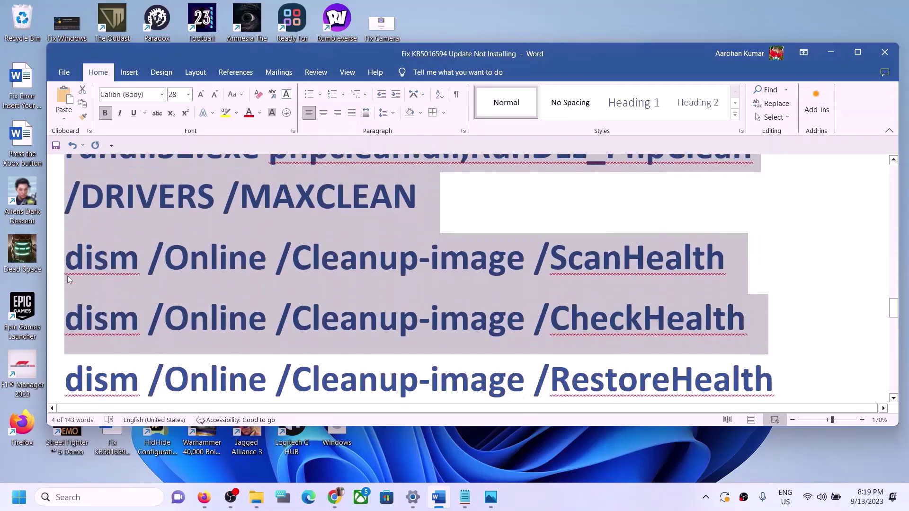
{"action": "key", "text": "shift+Down"}
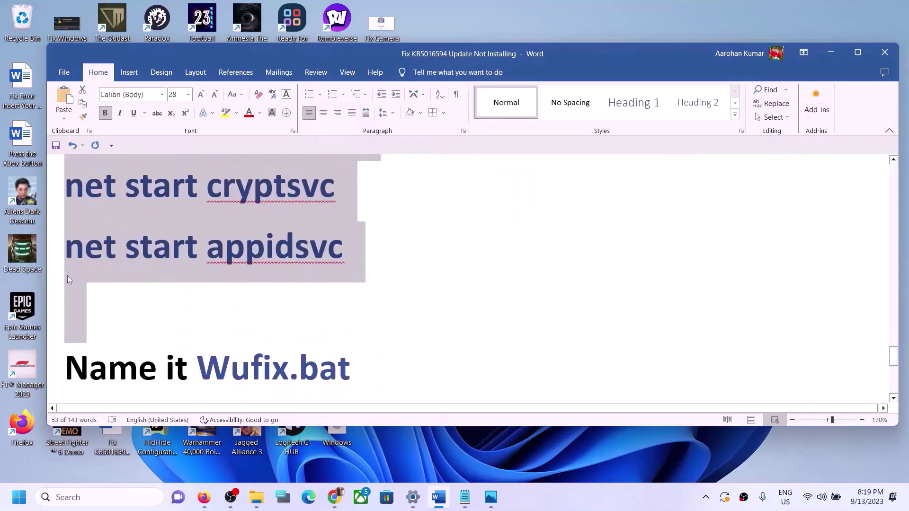
{"action": "right_click", "coordinate": [169, 214]}
{"action": "left_click", "coordinate": [199, 254]}
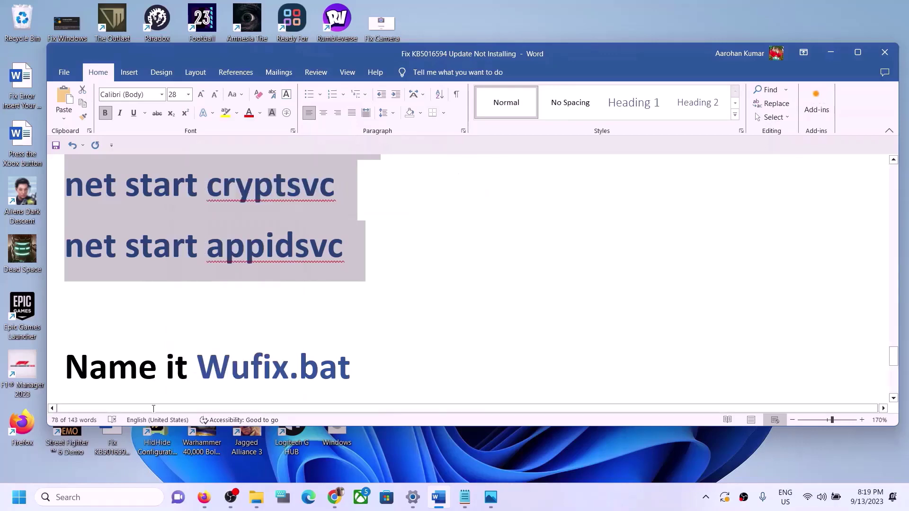
Search for Notepad, open it and paste the copied reset commands into the empty document
{"action": "left_click", "coordinate": [95, 497]}
{"action": "type", "text": "note"}
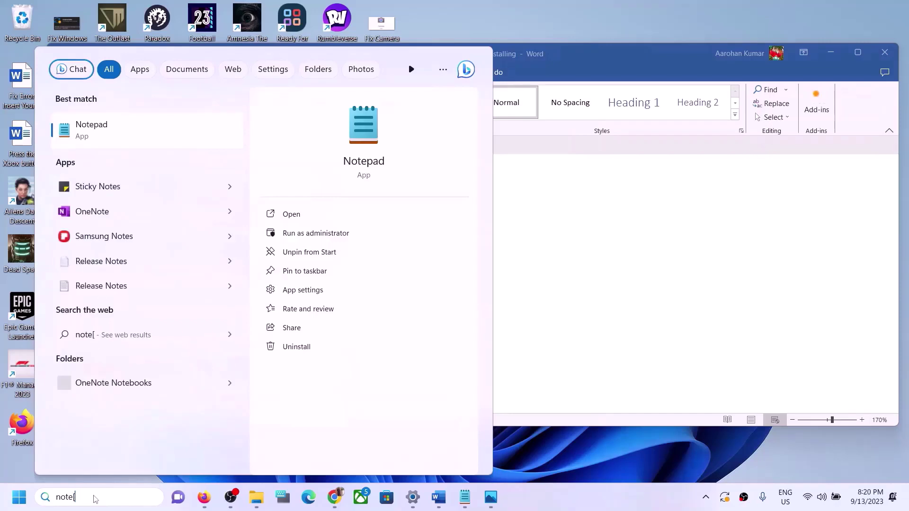
{"action": "type", "text": "pad"}
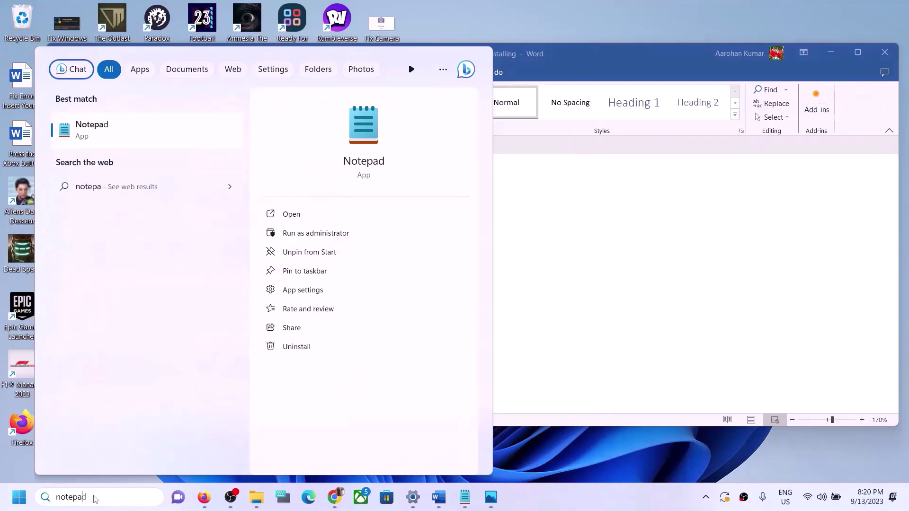
{"action": "left_click", "coordinate": [131, 122]}
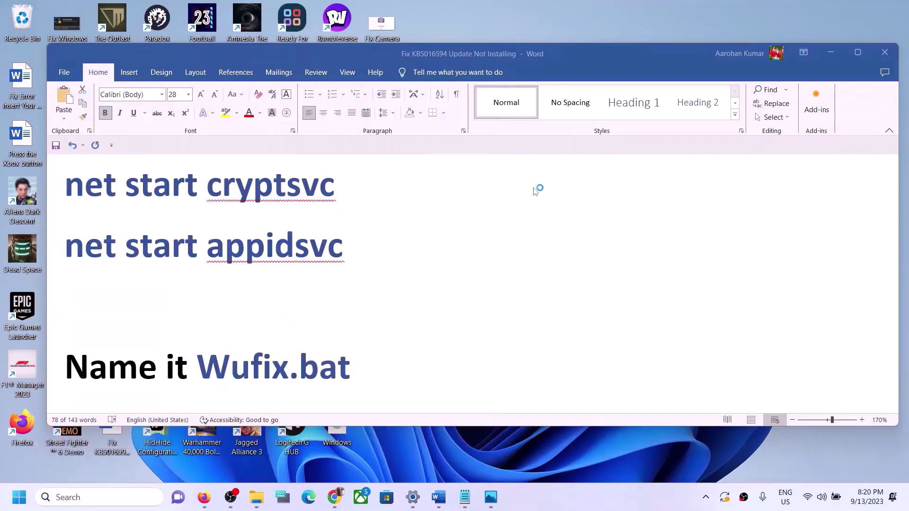
{"action": "right_click", "coordinate": [342, 211]}
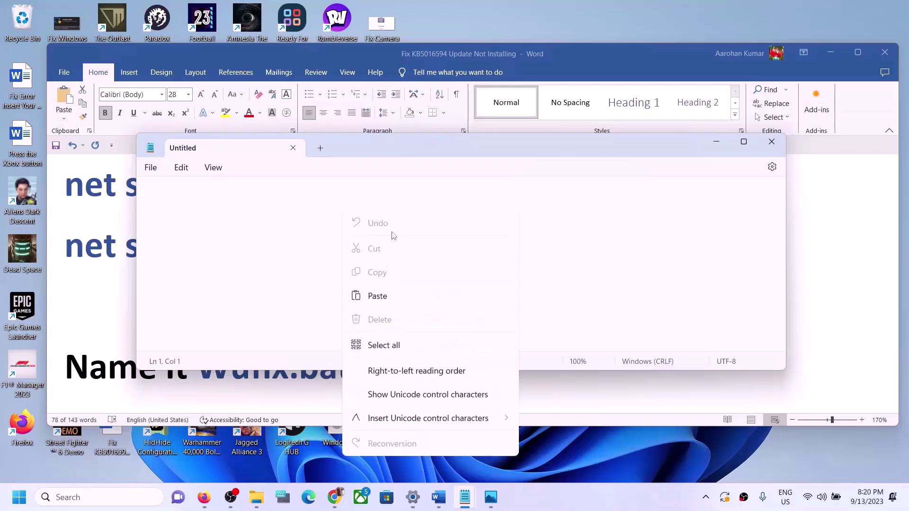
{"action": "left_click", "coordinate": [377, 296]}
Save the script to the Desktop as Wufix.bat, a name copied from the Word notes, with type All files, and close Notepad
{"action": "left_click", "coordinate": [151, 168]}
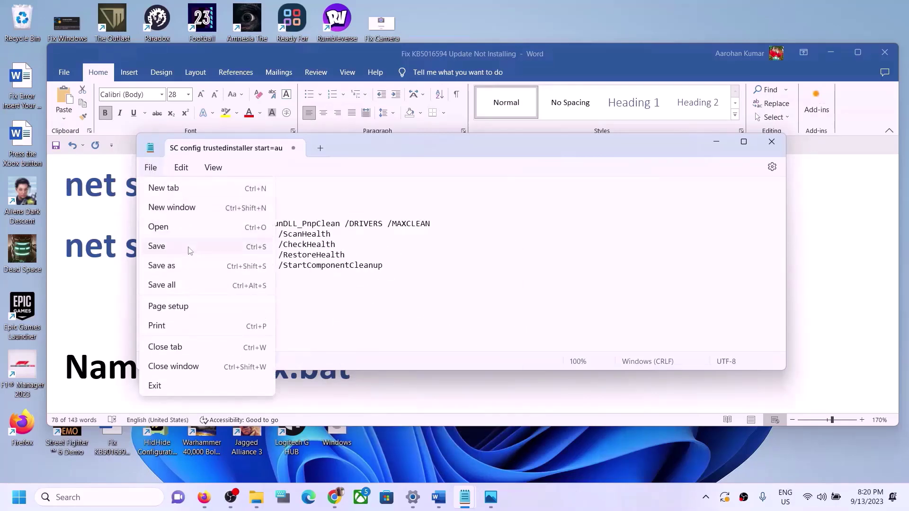
{"action": "left_click", "coordinate": [170, 266]}
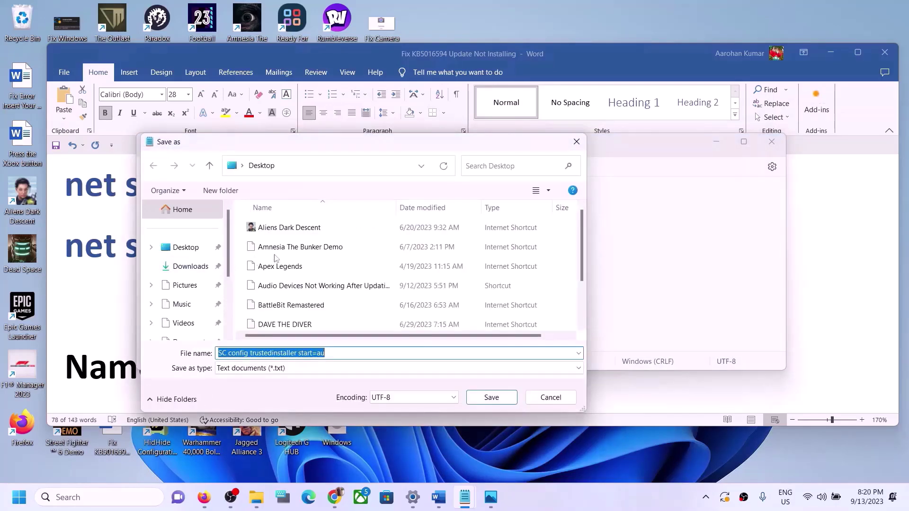
{"action": "left_click", "coordinate": [195, 250]}
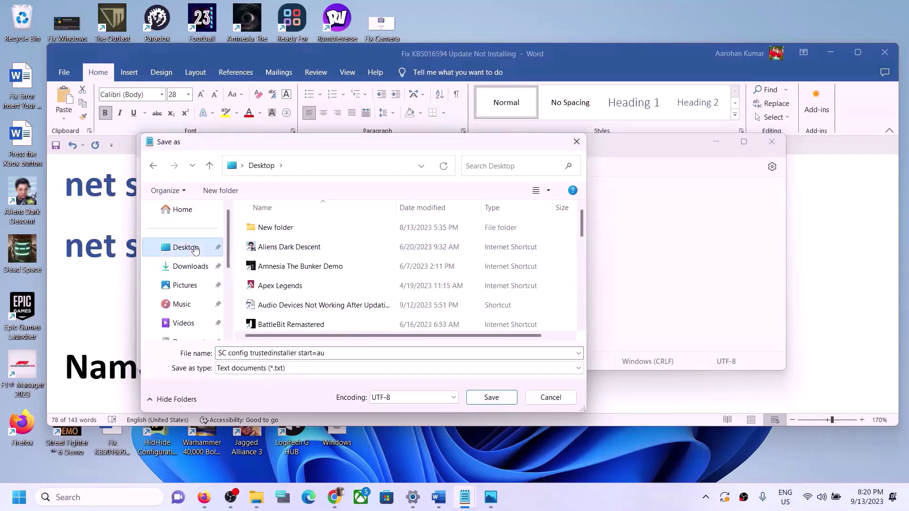
{"action": "left_click", "coordinate": [124, 338]}
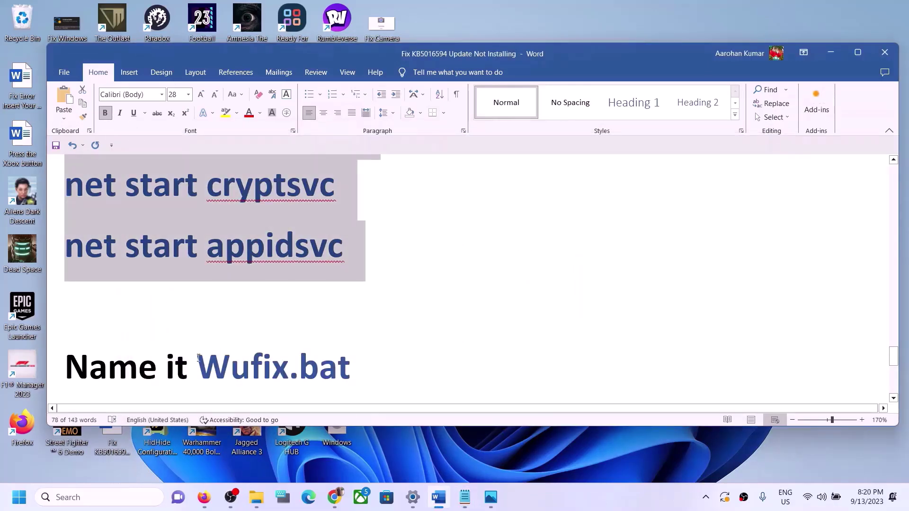
{"action": "left_click_drag", "start_coordinate": [199, 358], "coordinate": [326, 362]}
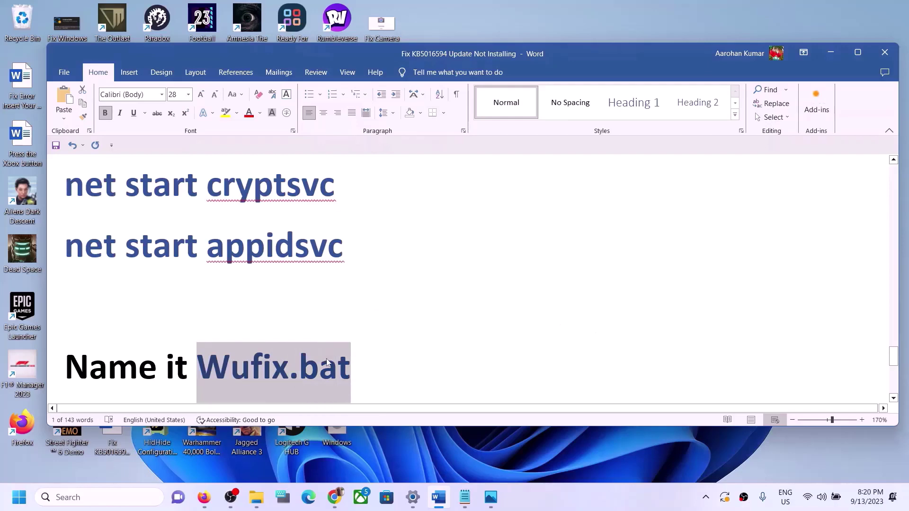
{"action": "key", "text": "alt+Tab"}
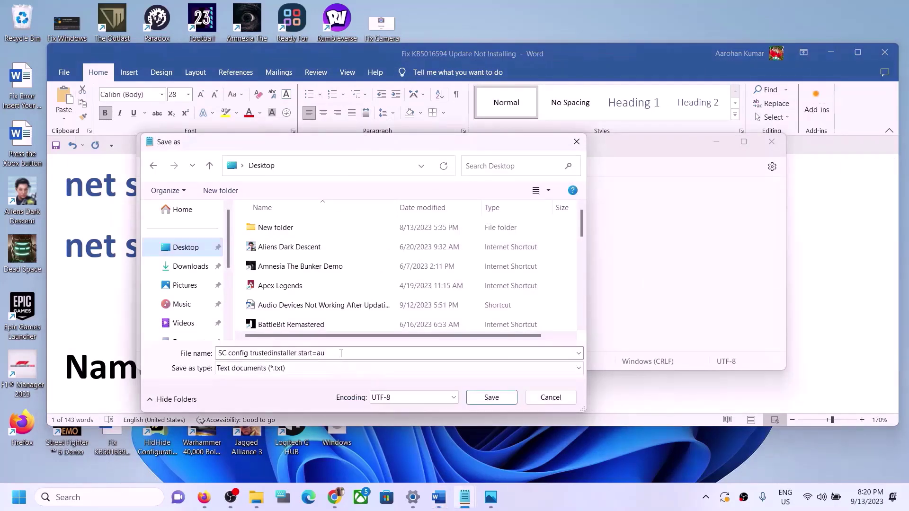
{"action": "left_click", "coordinate": [330, 353]}
{"action": "key", "text": "ctrl+v"}
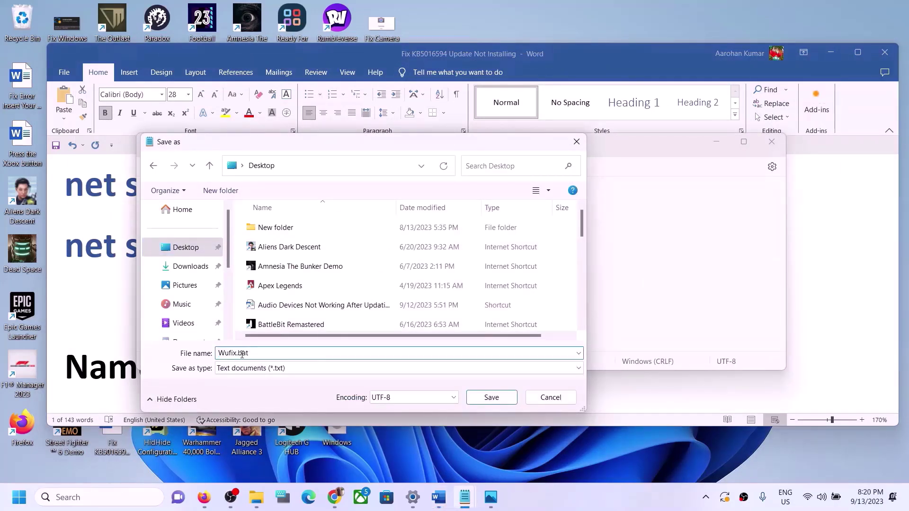
{"action": "left_click", "coordinate": [262, 367]}
{"action": "left_click", "coordinate": [246, 390]}
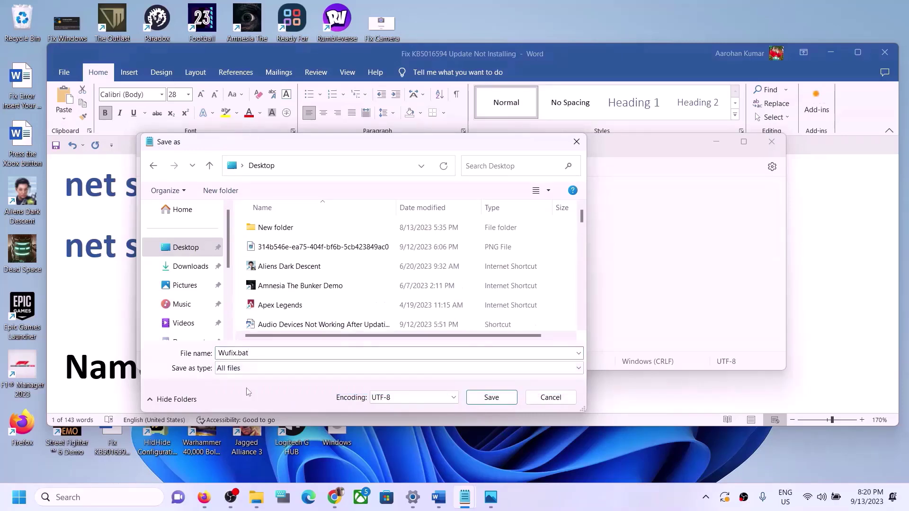
{"action": "left_click", "coordinate": [482, 402]}
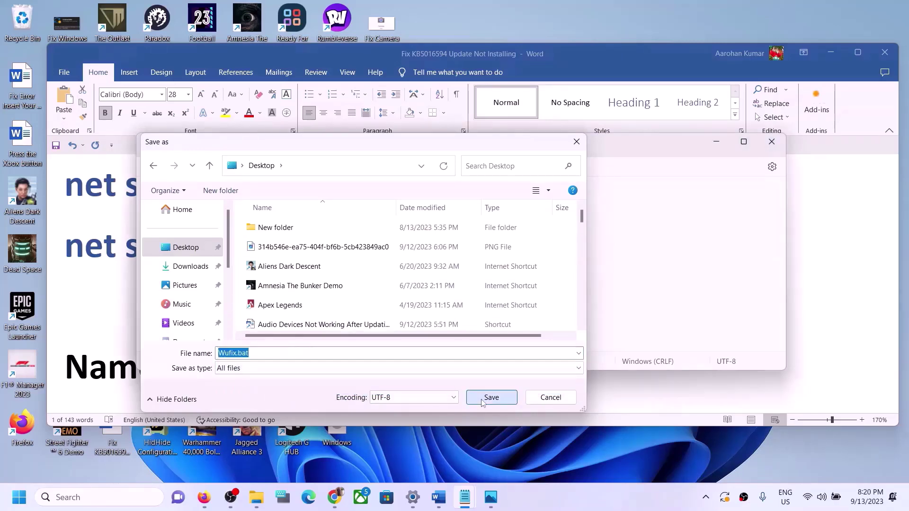
{"action": "left_click", "coordinate": [769, 143]}
Run the Wufix batch file from the desktop as administrator and allow the Windows Command Processor to make changes
{"action": "key", "text": "super+d"}
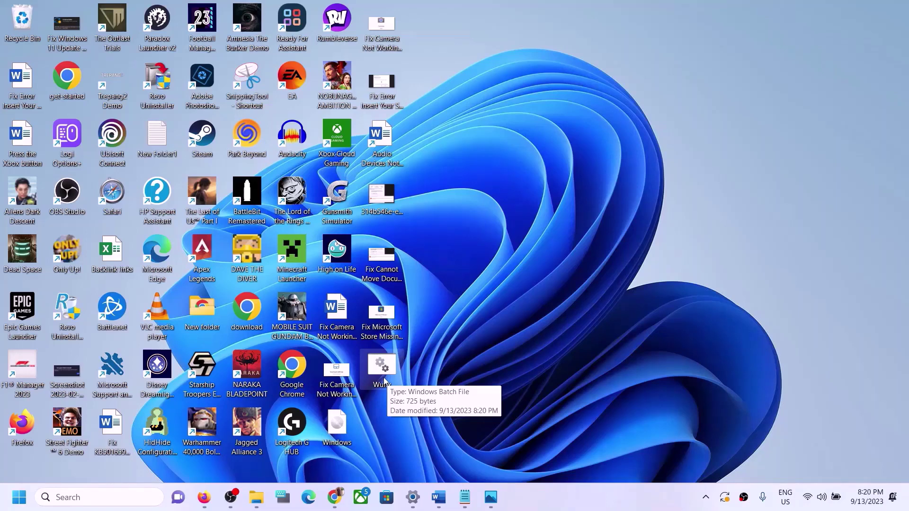
{"action": "right_click", "coordinate": [384, 380]}
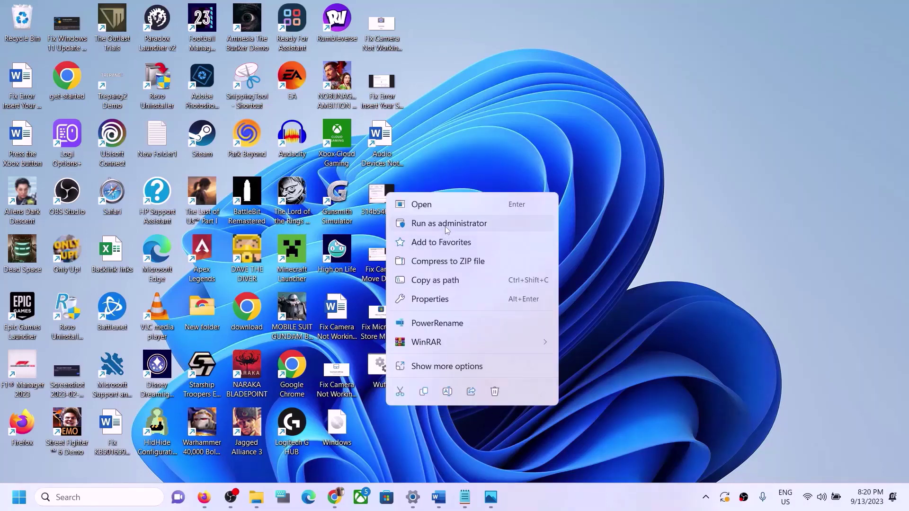
{"action": "left_click", "coordinate": [487, 224]}
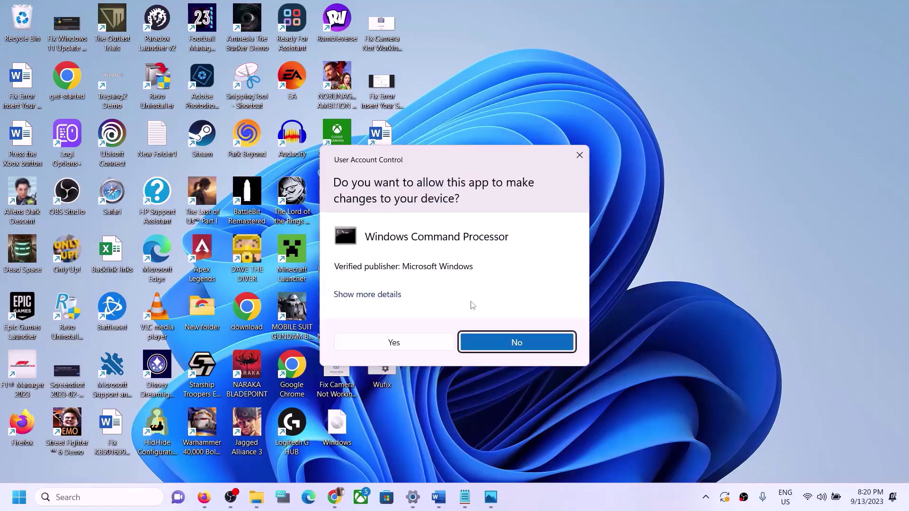
{"action": "left_click", "coordinate": [415, 339]}
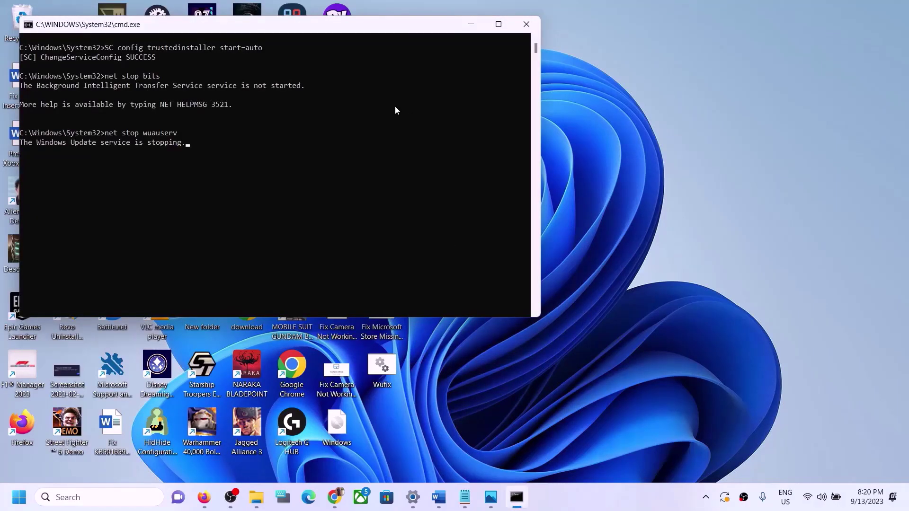
{"action": "left_click_drag", "start_coordinate": [382, 30], "coordinate": [533, 131]}
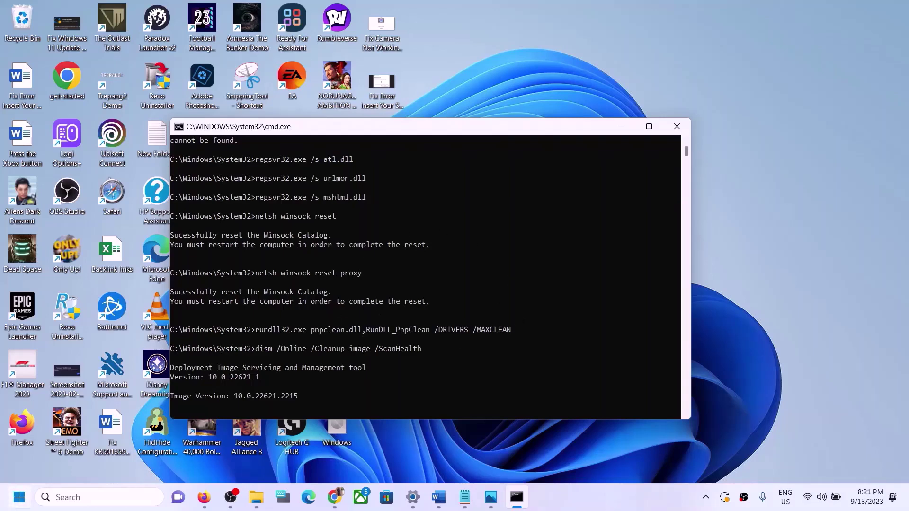
Examine the power options for restarting the PC, and close them without choosing one
{"action": "left_click", "coordinate": [19, 497]}
{"action": "left_click", "coordinate": [344, 456]}
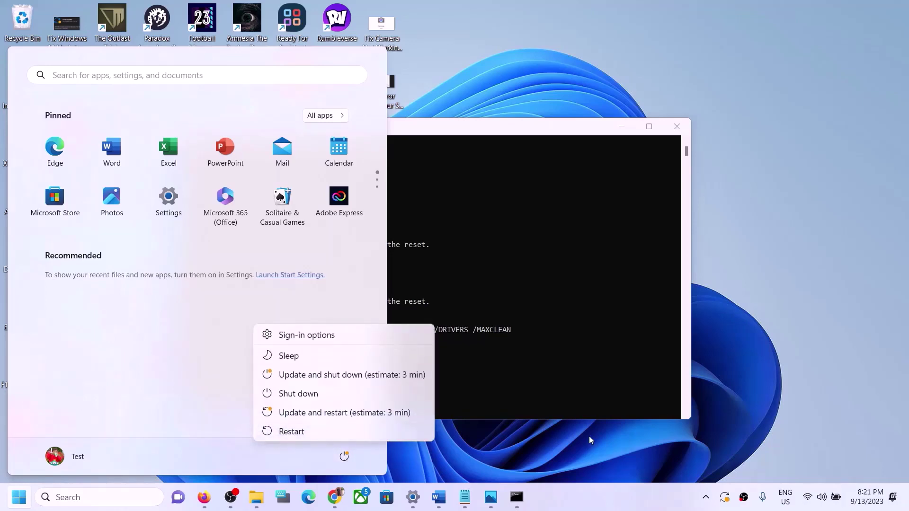
{"action": "left_click", "coordinate": [629, 454]}
{"action": "left_click", "coordinate": [604, 425]}
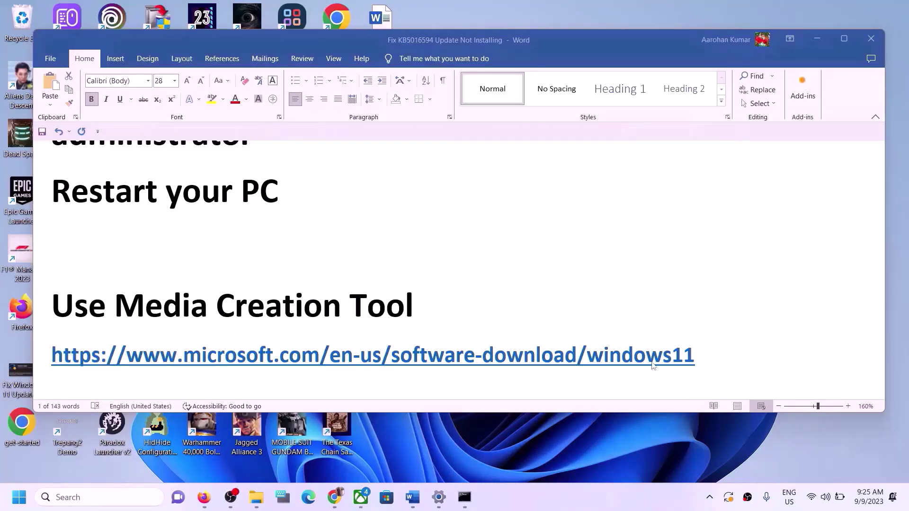
Copy the Media Creation Tool link from the Word notes and open microsoft.com/en-us/software-download/windows11 in a new Chrome tab
{"action": "triple_click", "coordinate": [700, 354]}
{"action": "key", "text": "ctrl+c"}
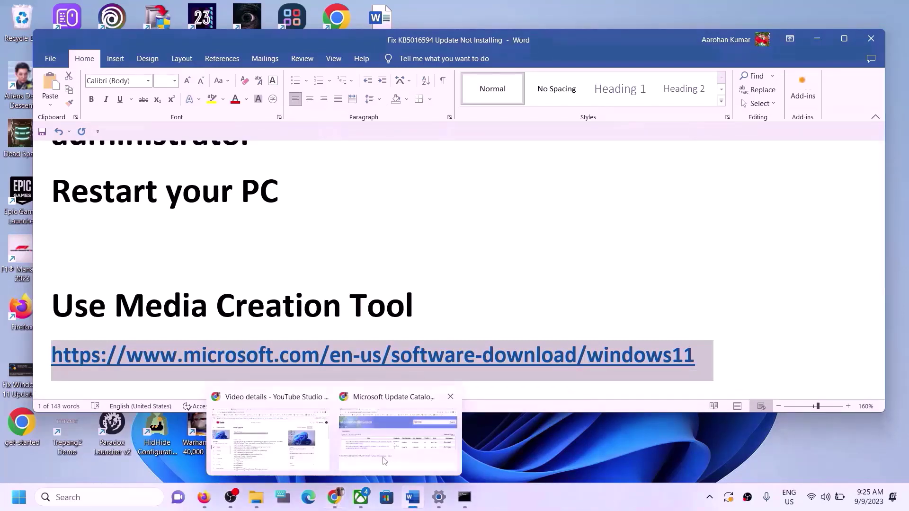
{"action": "left_click", "coordinate": [398, 433]}
{"action": "left_click", "coordinate": [301, 10]}
{"action": "key", "text": "ctrl+v"}
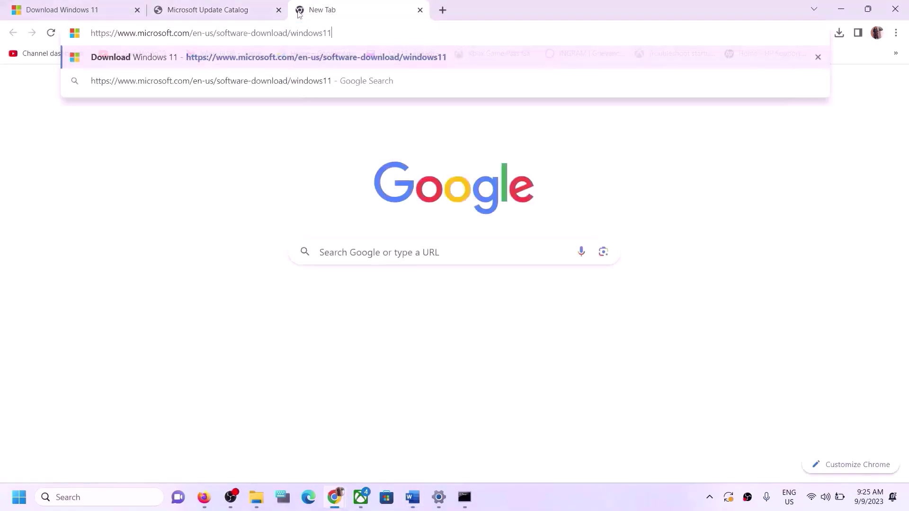
{"action": "key", "text": "Return"}
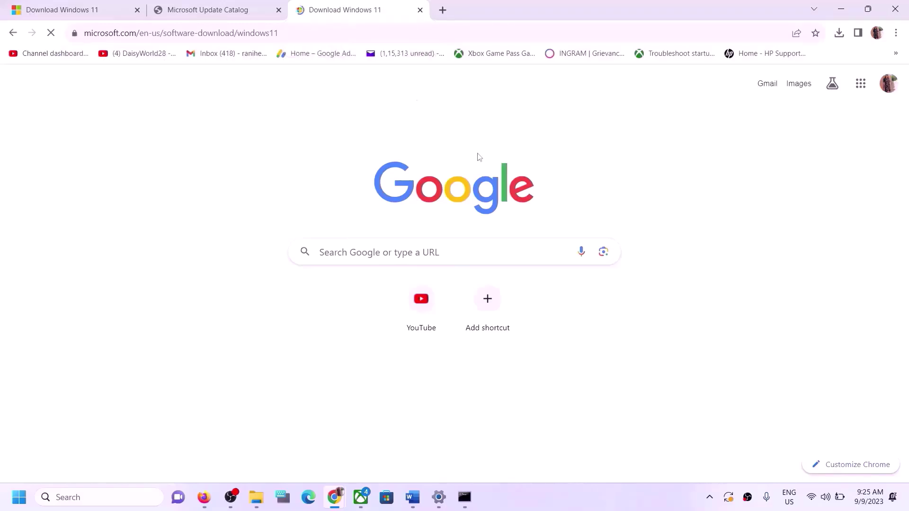
Download the media creation tool offered for Windows 11 installation media and launch it
{"action": "scroll", "coordinate": [318, 251], "scroll_direction": "down", "scroll_amount": 5}
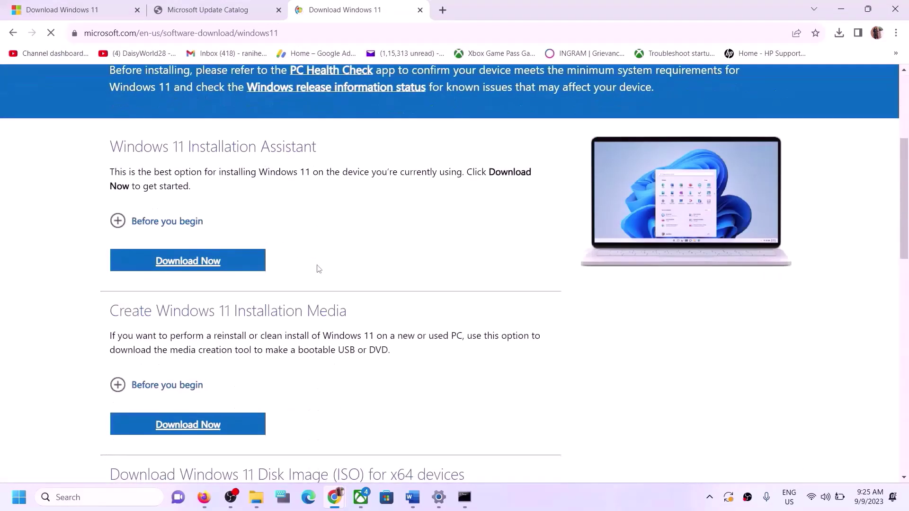
{"action": "scroll", "coordinate": [171, 273], "scroll_direction": "down", "scroll_amount": 1}
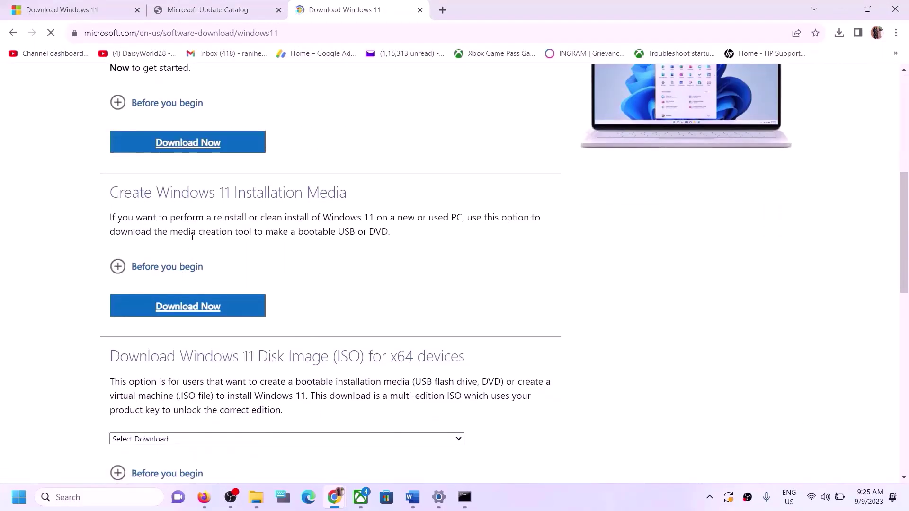
{"action": "left_click", "coordinate": [204, 310]}
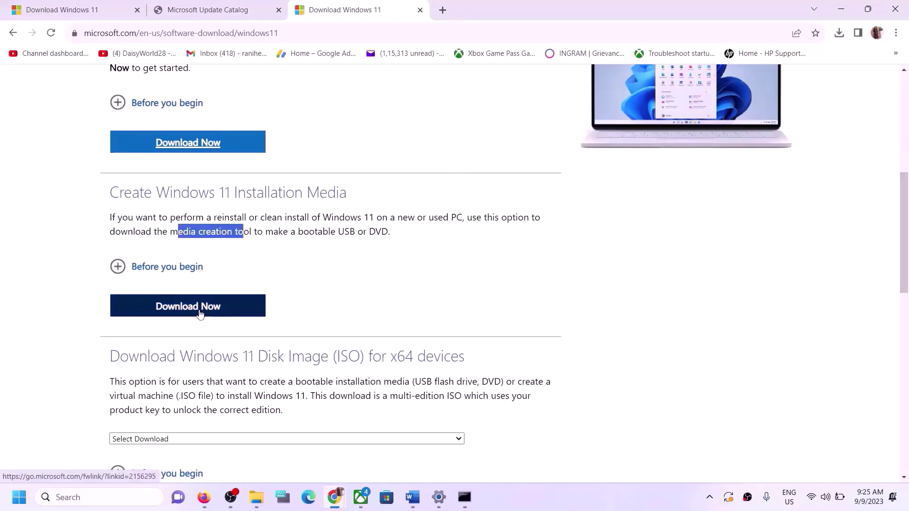
{"action": "left_click", "coordinate": [842, 34]}
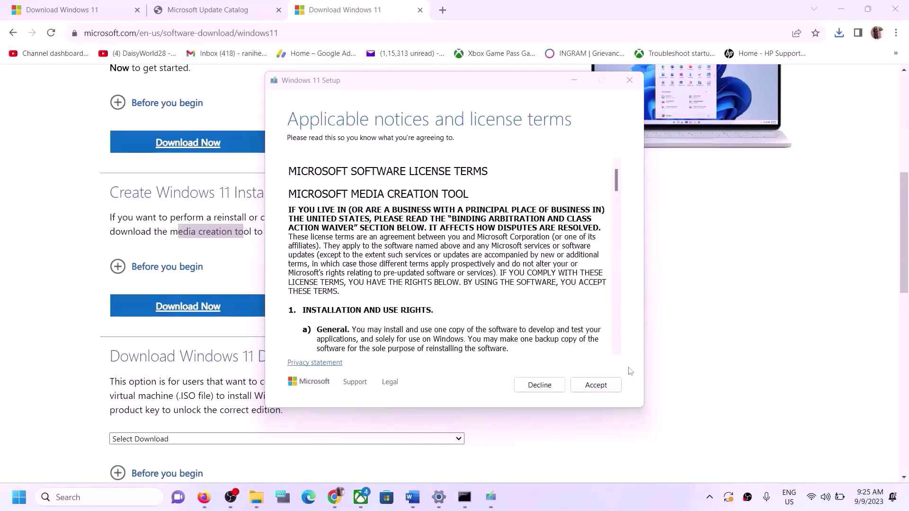
Accept the license terms and continue with the recommended options, English (United States) and Windows 11
{"action": "left_click", "coordinate": [597, 386]}
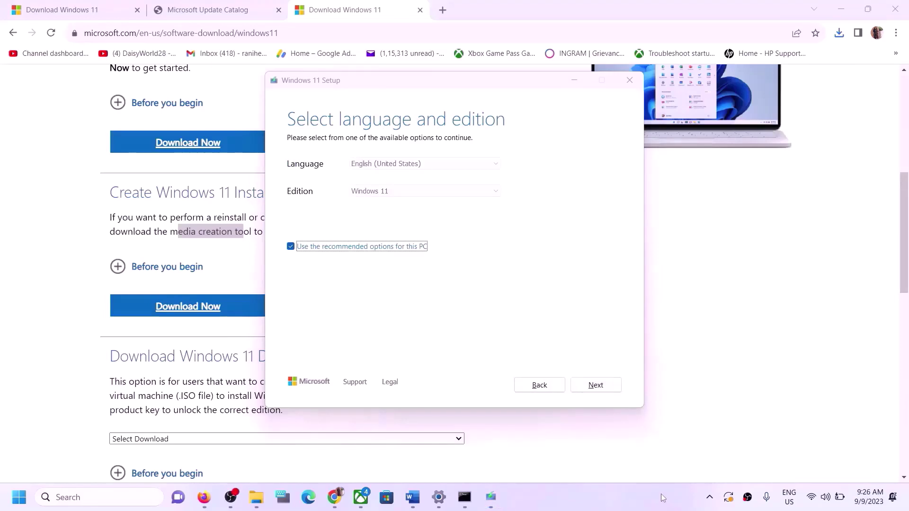
{"action": "left_click", "coordinate": [596, 386]}
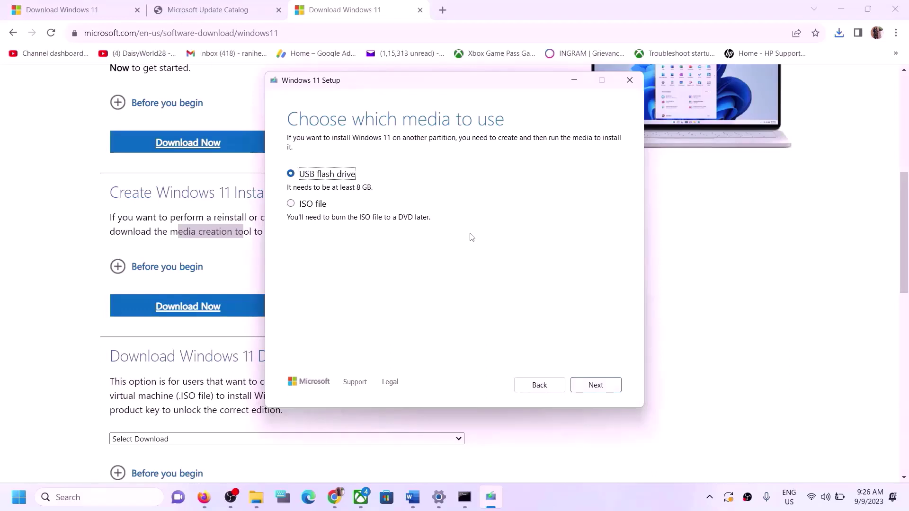
Choose the ISO file media option, save it to the Desktop as Windows, and finish the media creation setup after the download
{"action": "left_click", "coordinate": [307, 207]}
{"action": "left_click", "coordinate": [595, 386]}
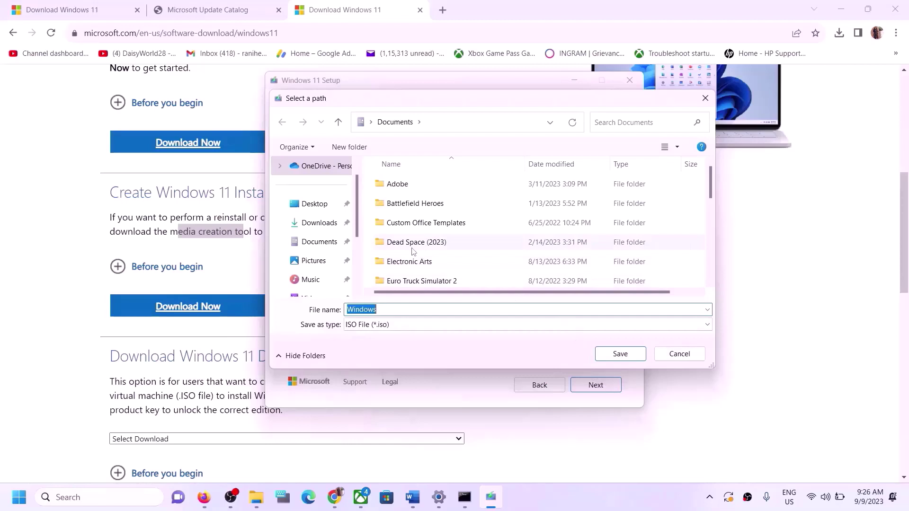
{"action": "left_click", "coordinate": [314, 204]}
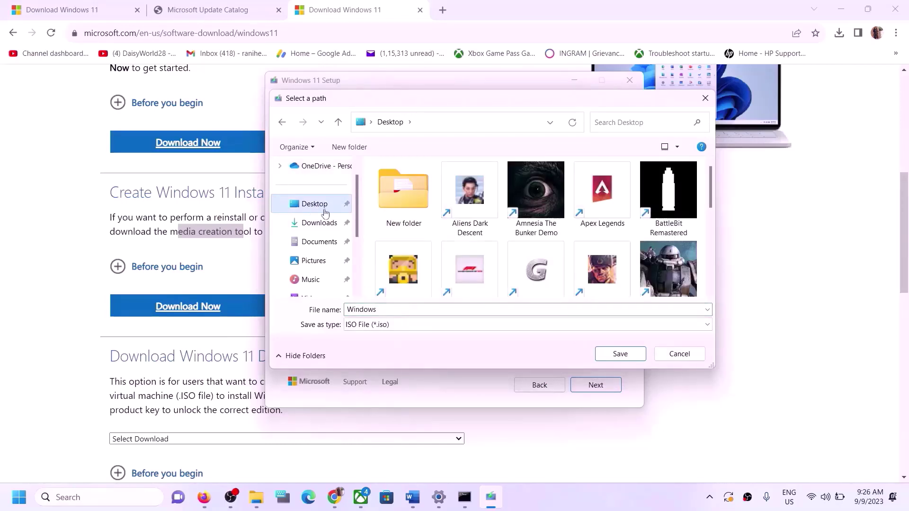
{"action": "left_click", "coordinate": [618, 356]}
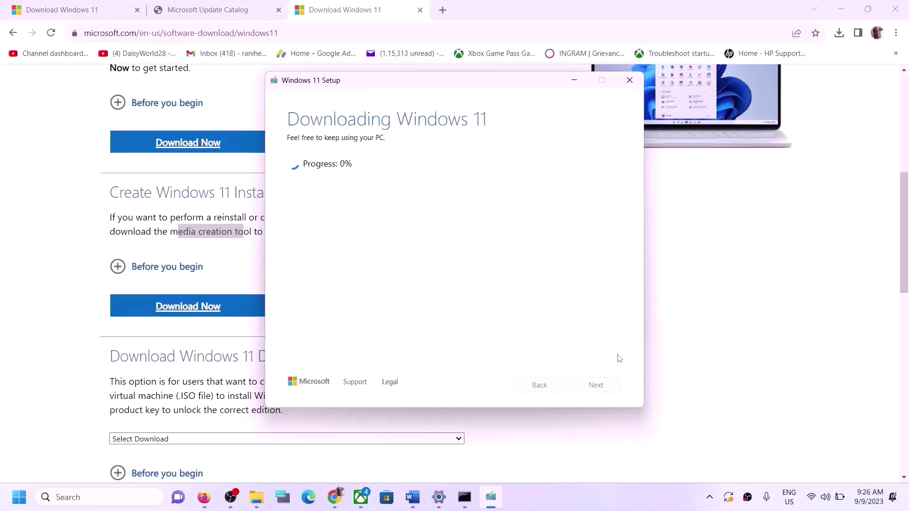
{"action": "left_click", "coordinate": [601, 505]}
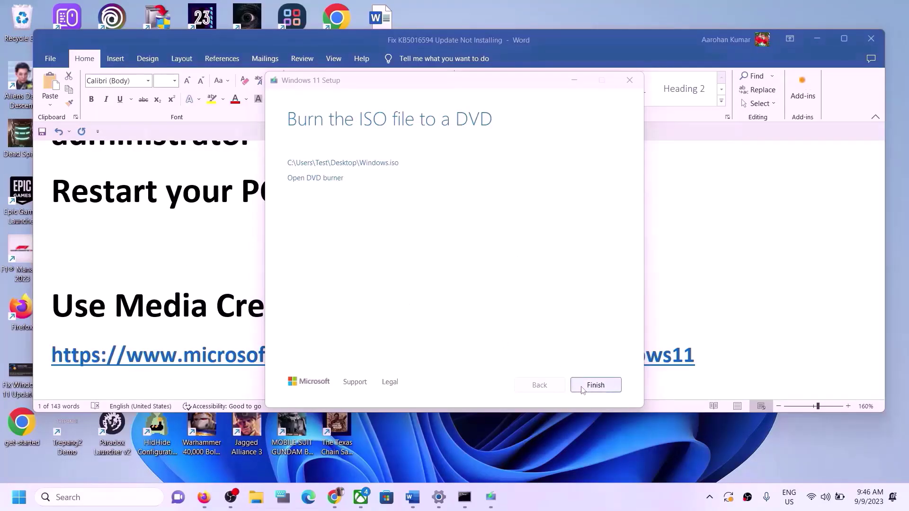
{"action": "left_click", "coordinate": [596, 385]}
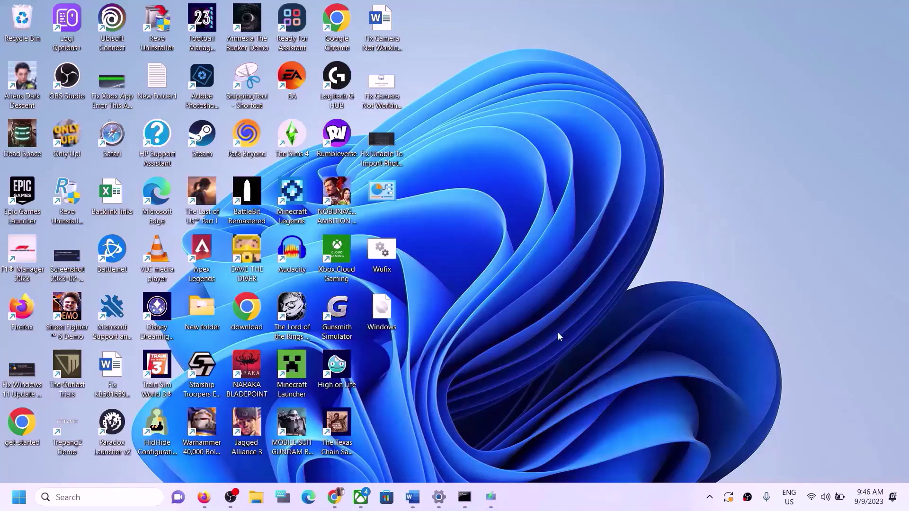
Run setup from the Windows ISO on the desktop, continuing with the default update options and accepting the license terms
{"action": "left_click", "coordinate": [388, 313]}
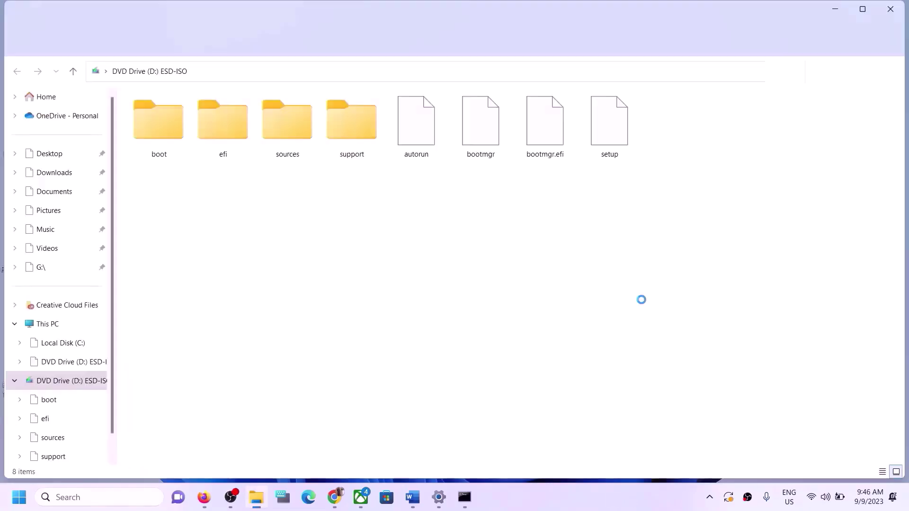
{"action": "left_click", "coordinate": [609, 137]}
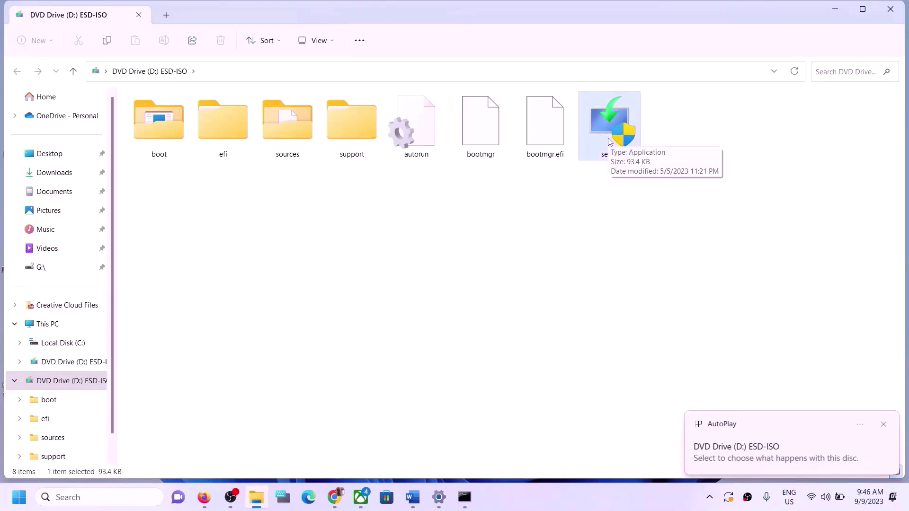
{"action": "double_click", "coordinate": [610, 138]}
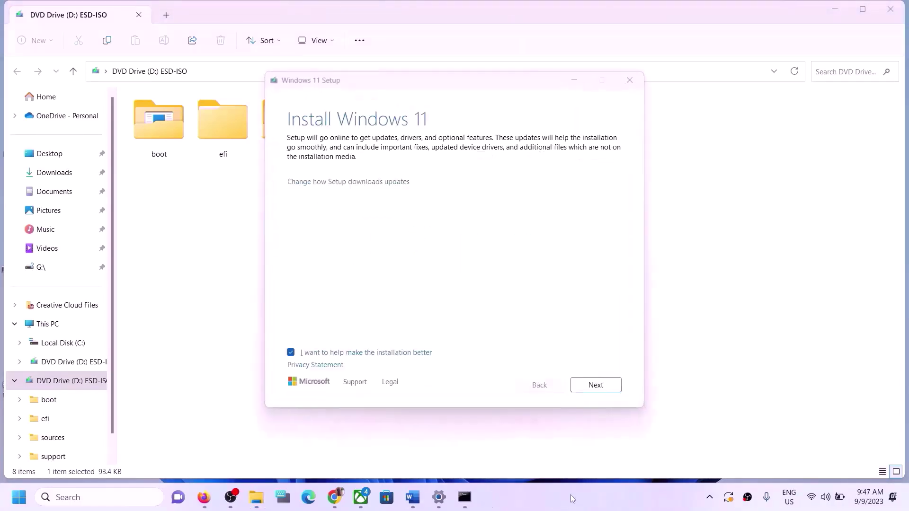
{"action": "left_click", "coordinate": [595, 385]}
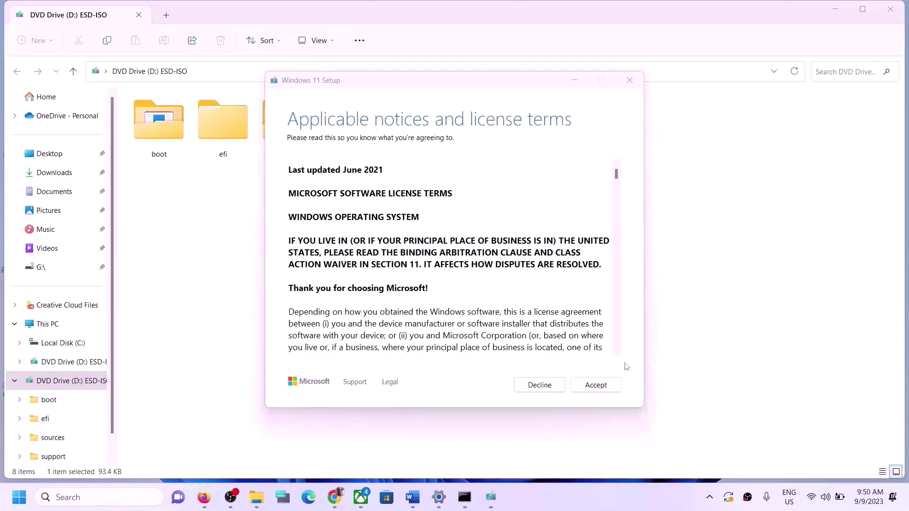
{"action": "left_click", "coordinate": [596, 386]}
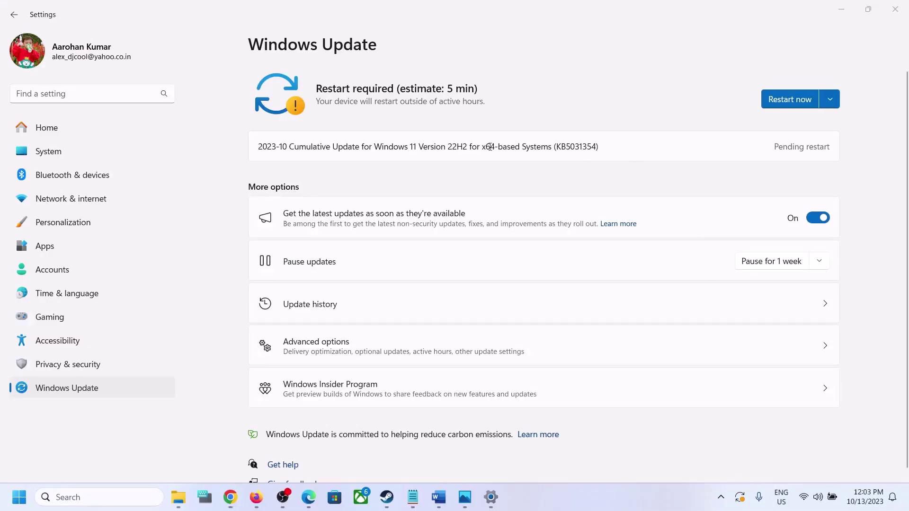
Examine the KB5031354 update entry and the update history, and highlight "Error 0x800f081f" in the Word notes
{"action": "left_click_drag", "start_coordinate": [372, 147], "coordinate": [649, 150]}
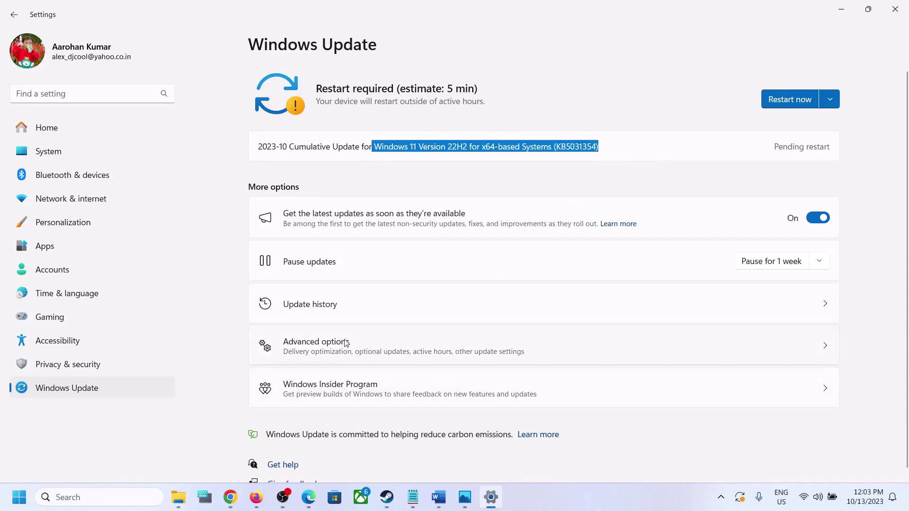
{"action": "left_click", "coordinate": [332, 313]}
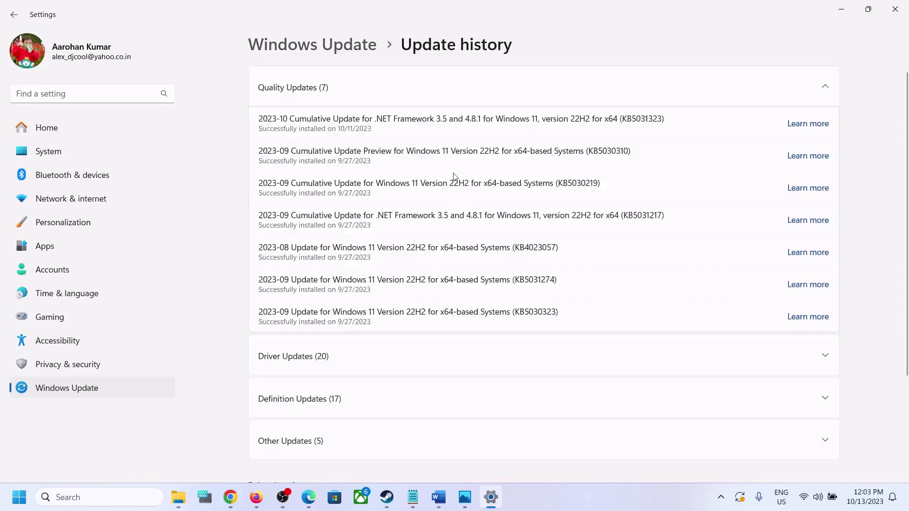
{"action": "left_click", "coordinate": [439, 497]}
{"action": "left_click_drag", "start_coordinate": [406, 303], "coordinate": [154, 303]}
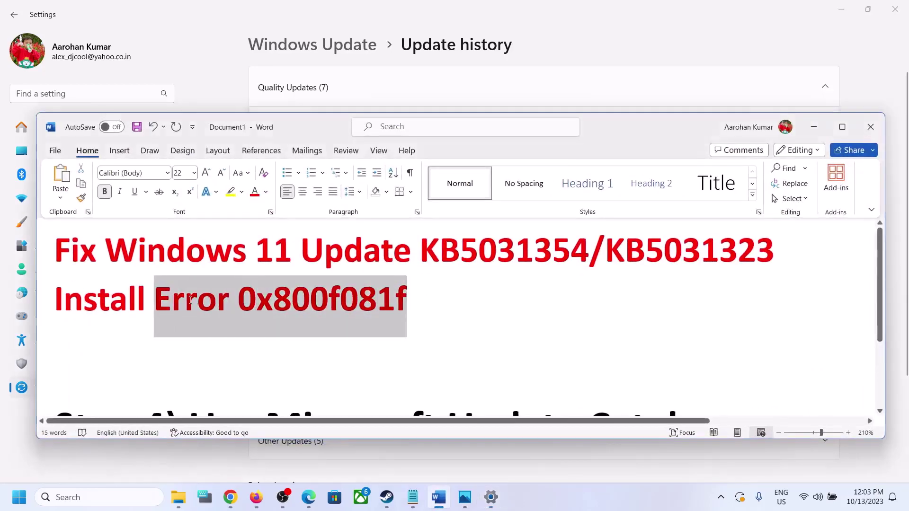